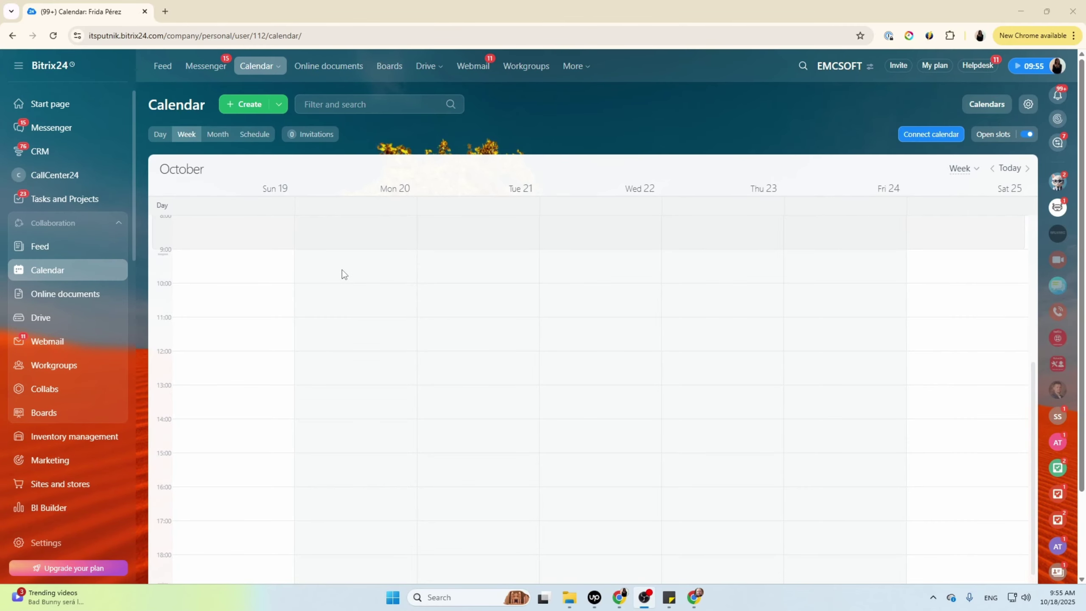
Create a calendar event for Monday 10/20/2025, 10:00–11:00, in the full editor and name it Equipment Installation – "Solar Panel Site Visit'.
{"action": "left_click", "coordinate": [333, 297]}
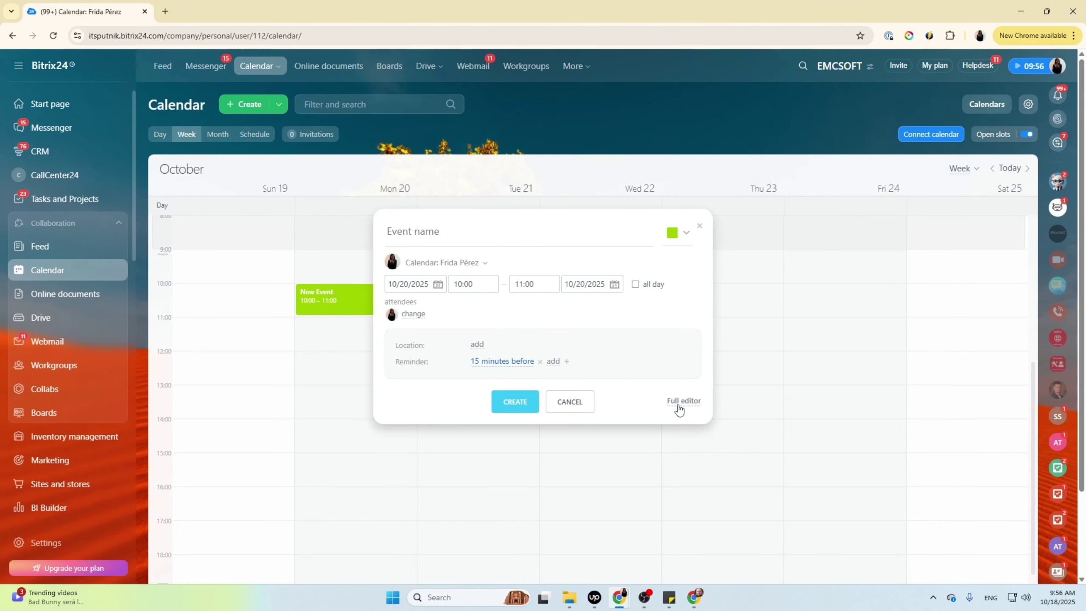
{"action": "left_click", "coordinate": [683, 401]}
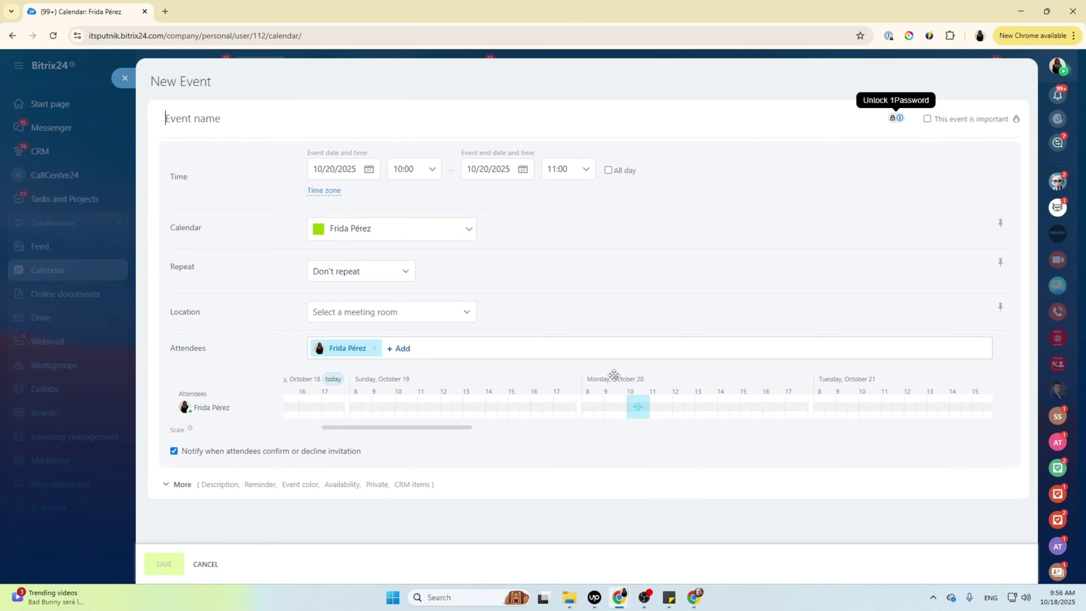
{"action": "left_click", "coordinate": [246, 126]}
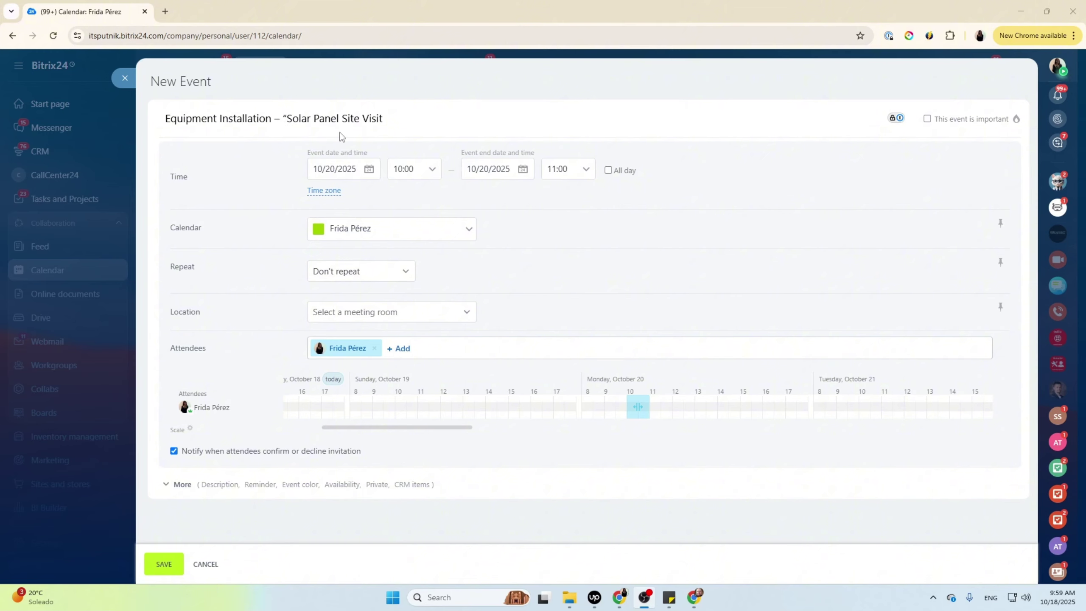
{"action": "left_click", "coordinate": [397, 123]}
{"action": "left_click", "coordinate": [512, 173]}
{"action": "left_click", "coordinate": [634, 224]}
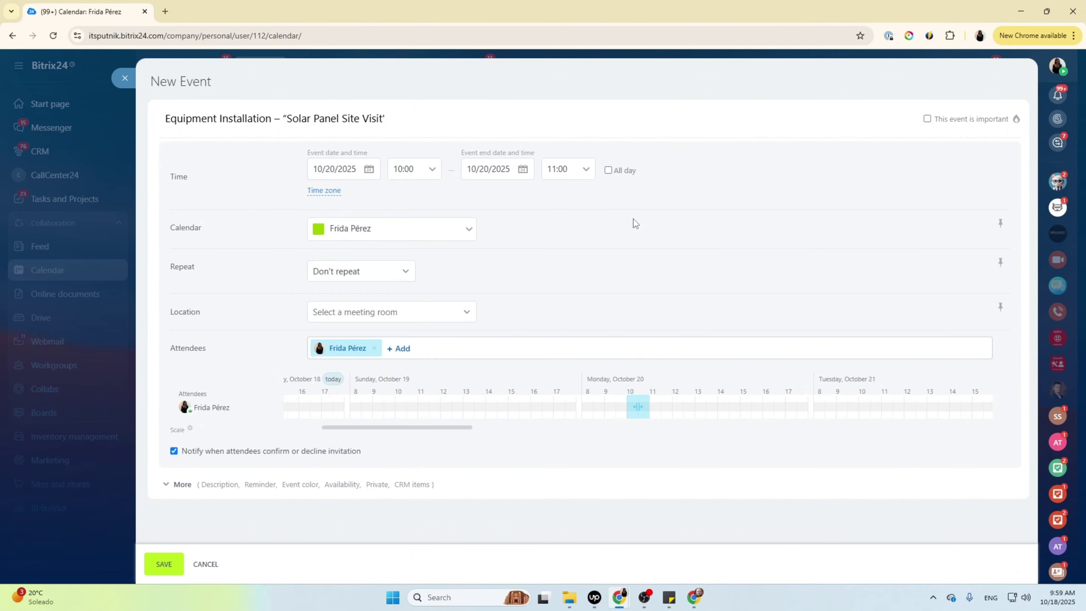
Try the all-day option for the event and restore the timed schedule.
{"action": "left_click", "coordinate": [608, 171]}
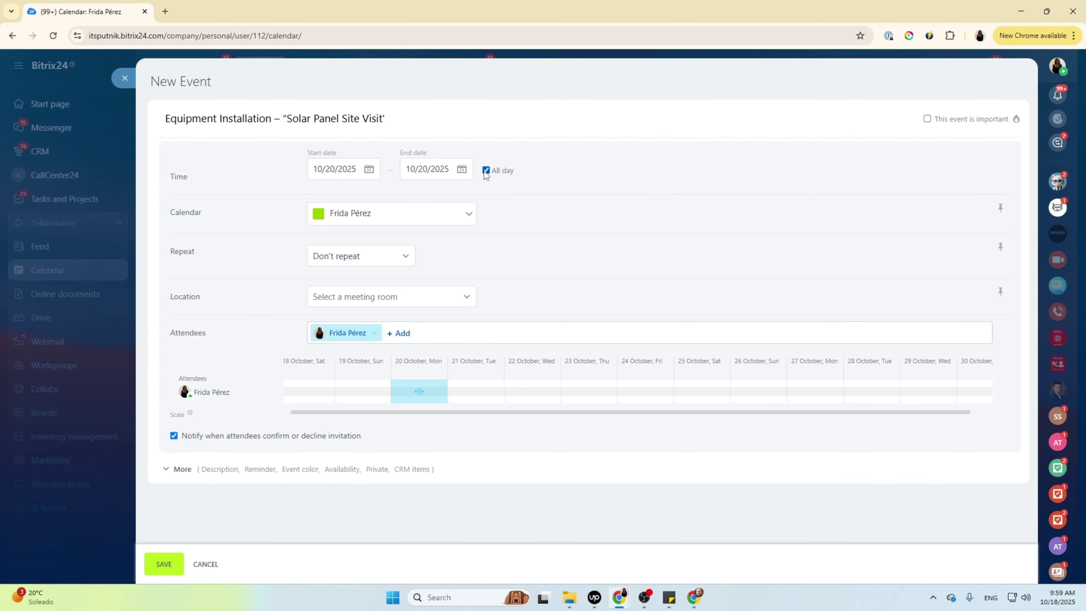
{"action": "left_click", "coordinate": [485, 171]}
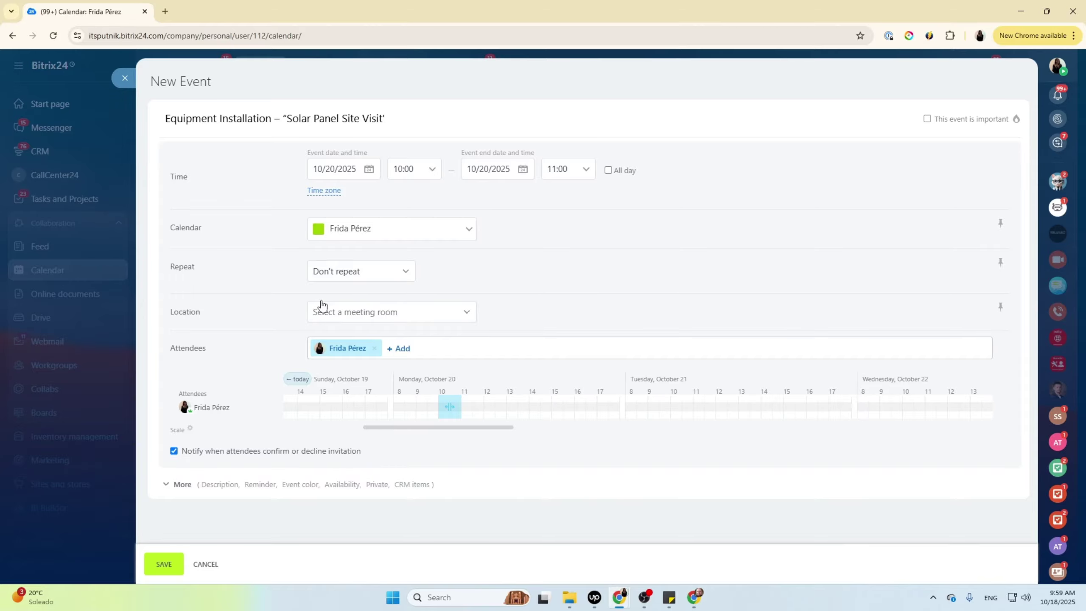
Review the calendars and meeting rooms that can be assigned to the event, leaving both fields as they are.
{"action": "left_click", "coordinate": [469, 231]}
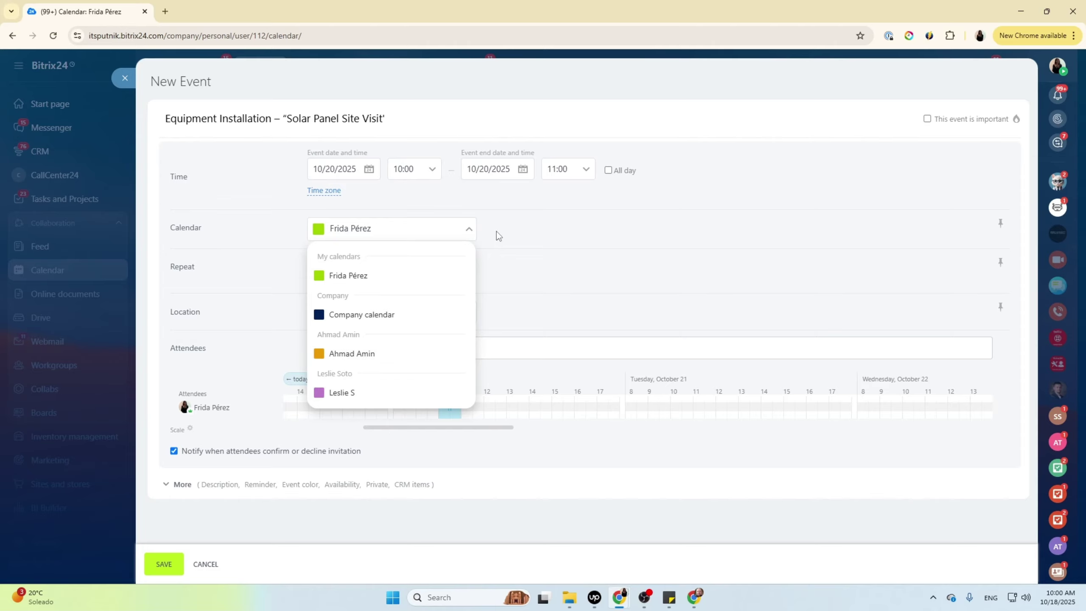
{"action": "left_click", "coordinate": [518, 258]}
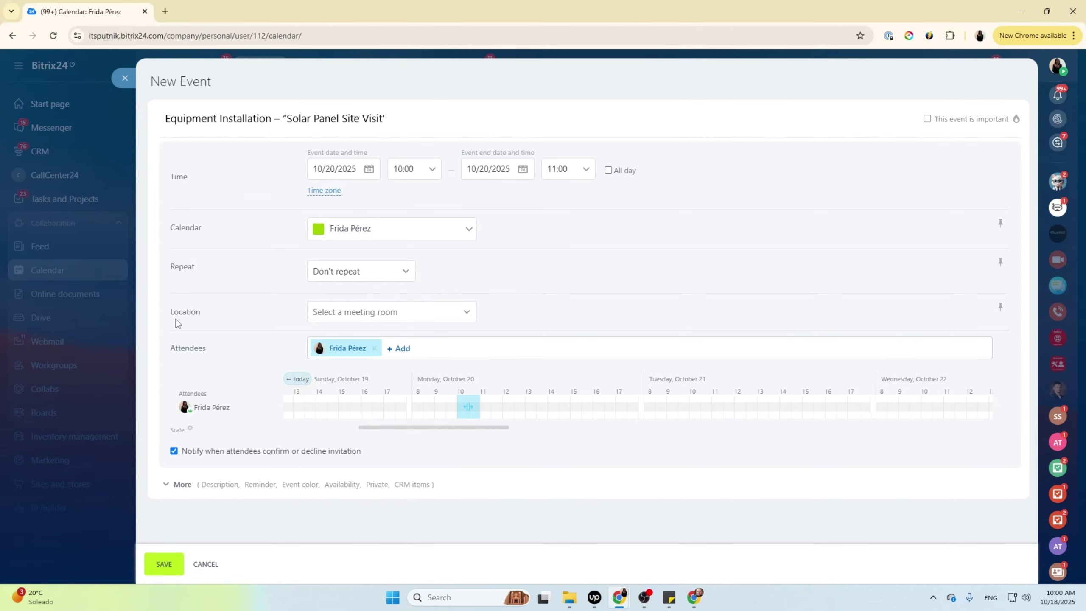
{"action": "left_click", "coordinate": [430, 318]}
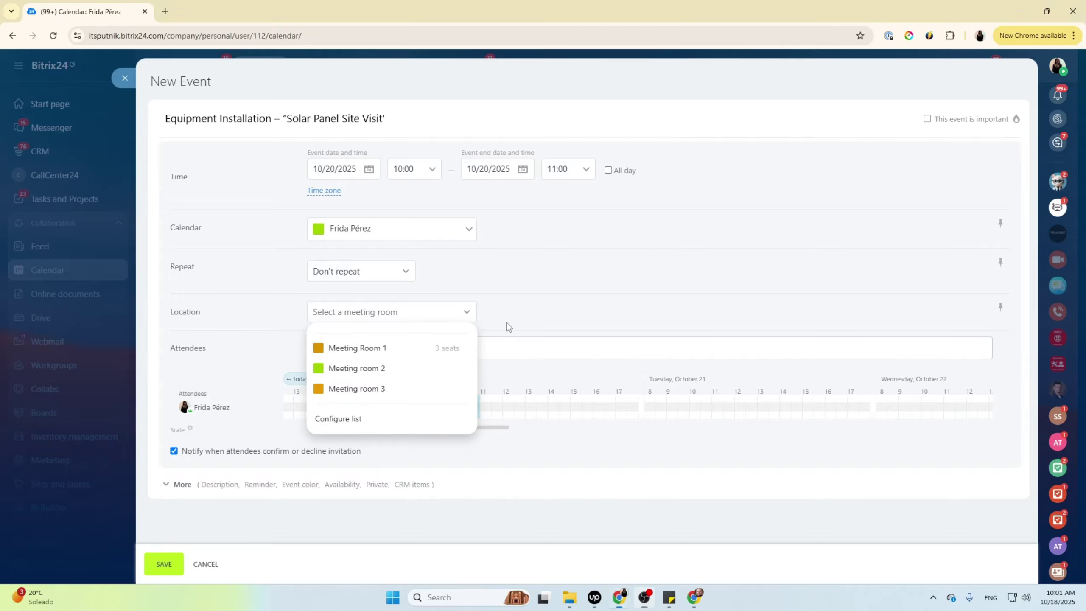
{"action": "left_click", "coordinate": [249, 352]}
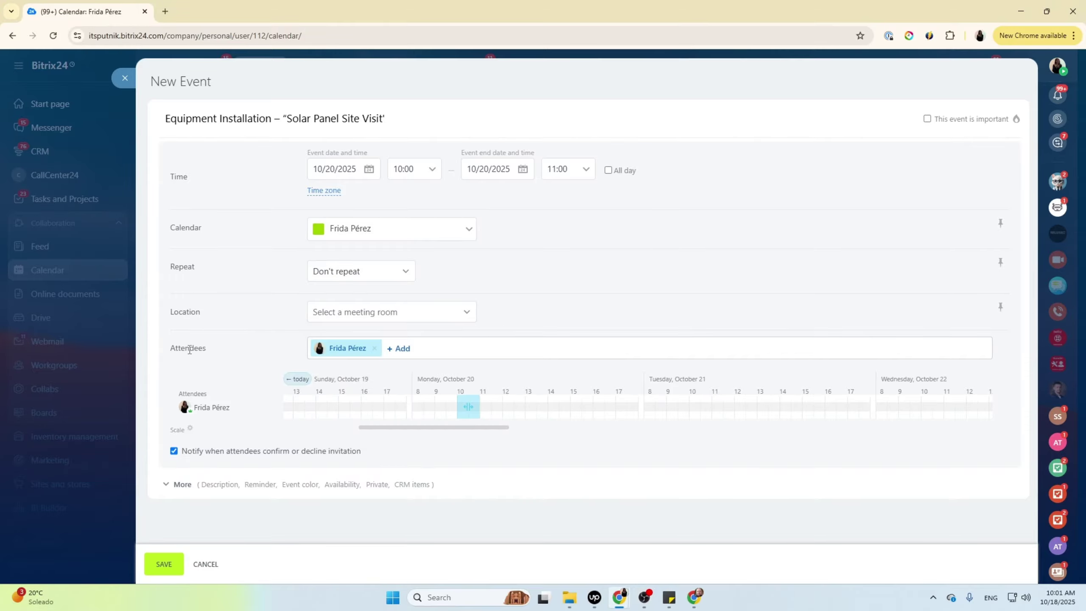
Add a colleague from the employee list to the event's attendees and remove that attendee again.
{"action": "left_click_drag", "start_coordinate": [168, 352], "coordinate": [209, 361]}
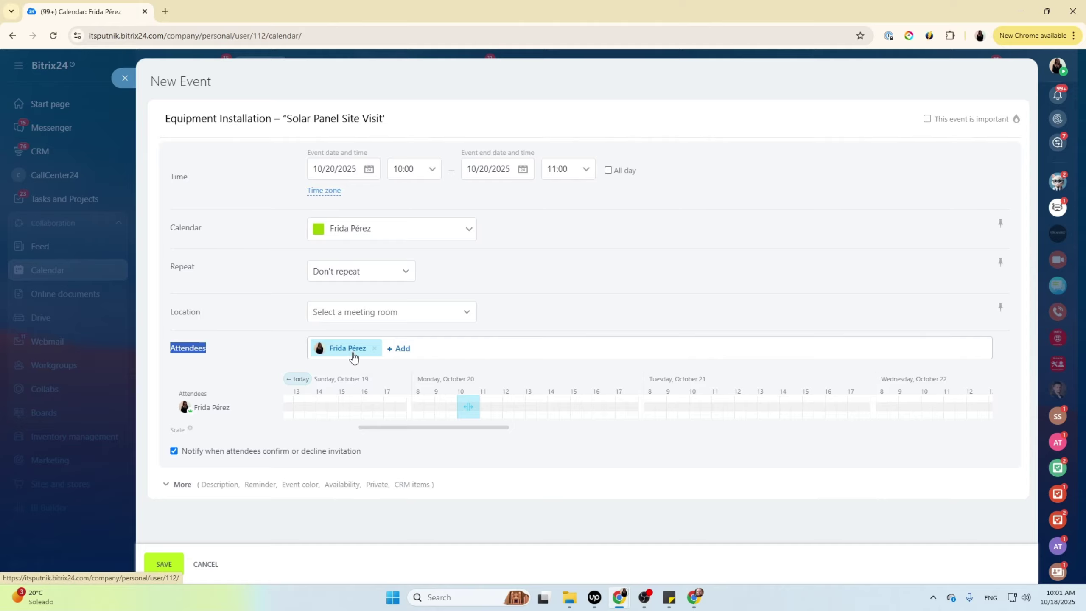
{"action": "left_click", "coordinate": [401, 349]}
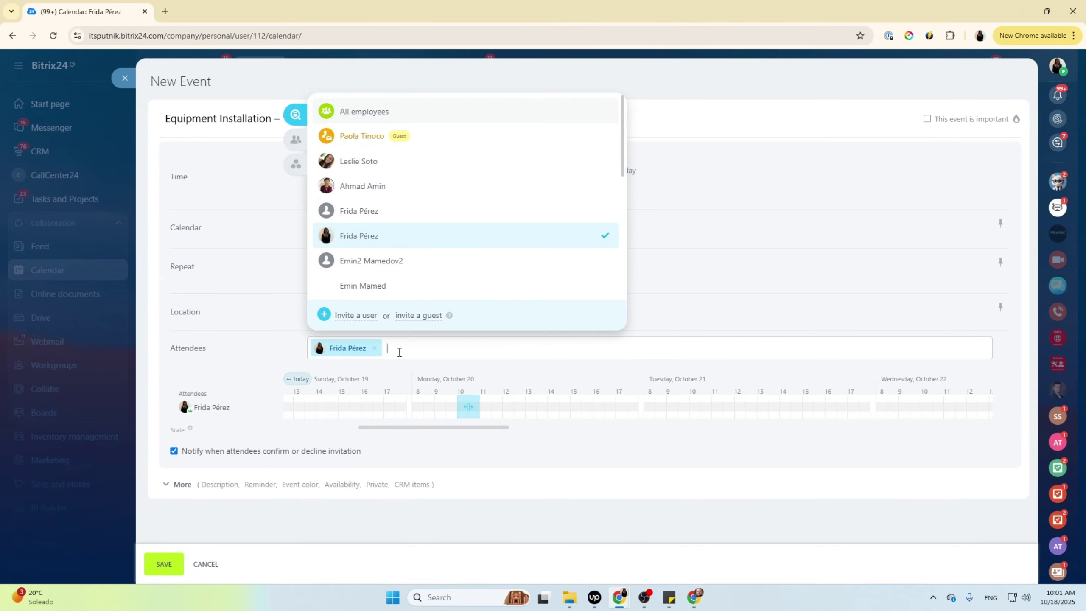
{"action": "left_click", "coordinate": [387, 163]}
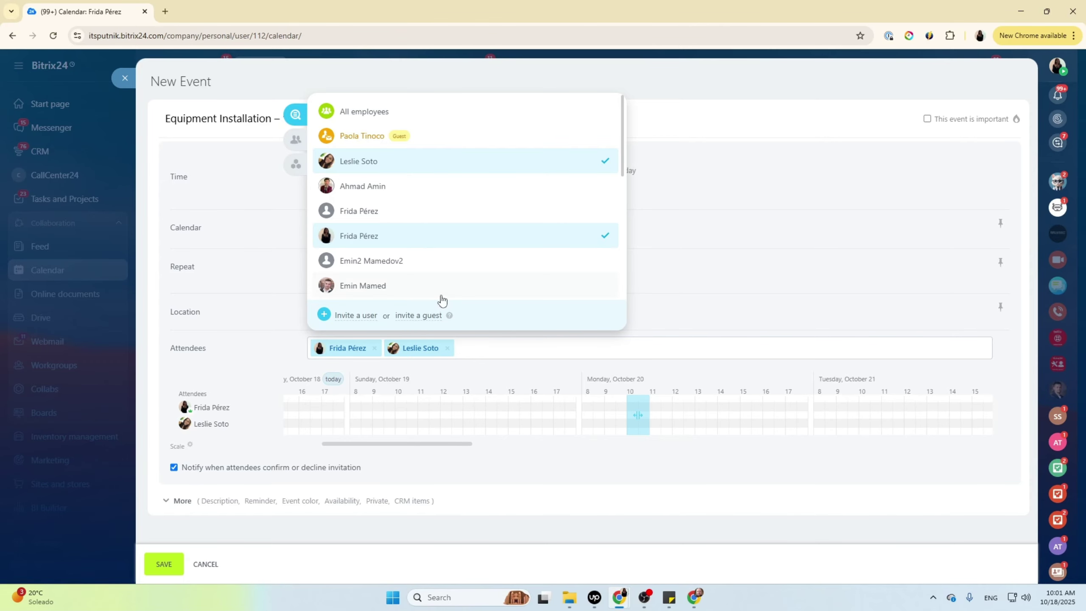
{"action": "left_click", "coordinate": [447, 348]}
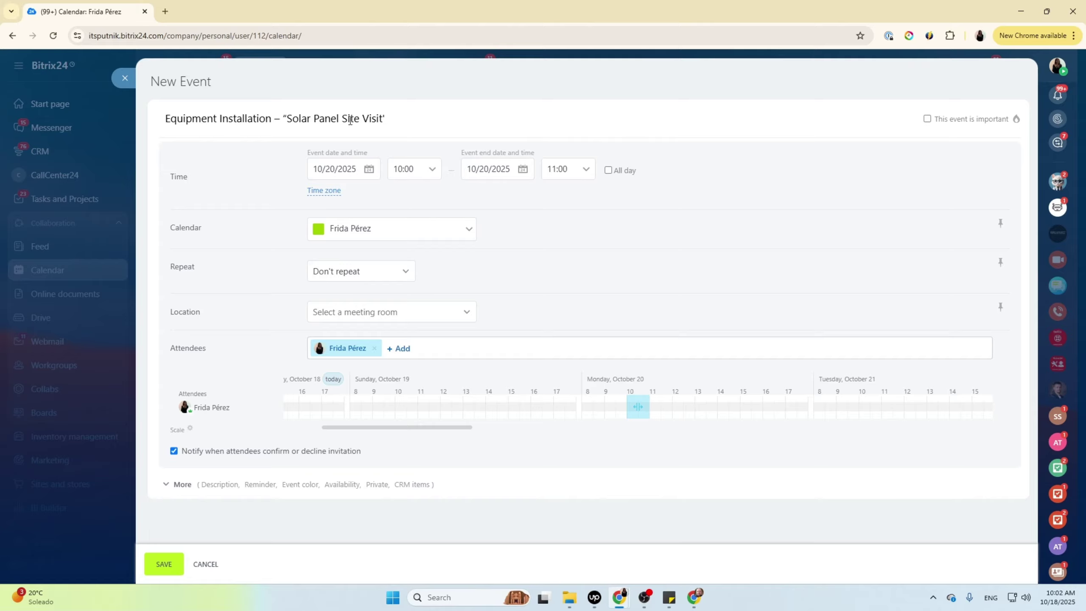
Invite the customer as a guest attendee by filling in their e-mail, first name and last name and sending the invitation.
{"action": "left_click", "coordinate": [404, 351]}
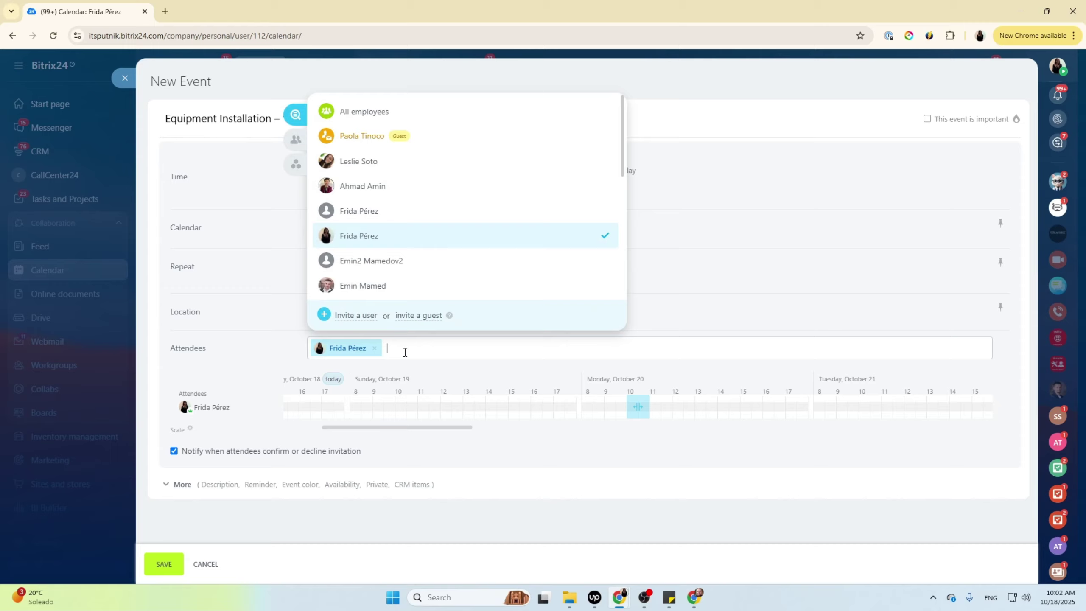
{"action": "left_click", "coordinate": [419, 315]}
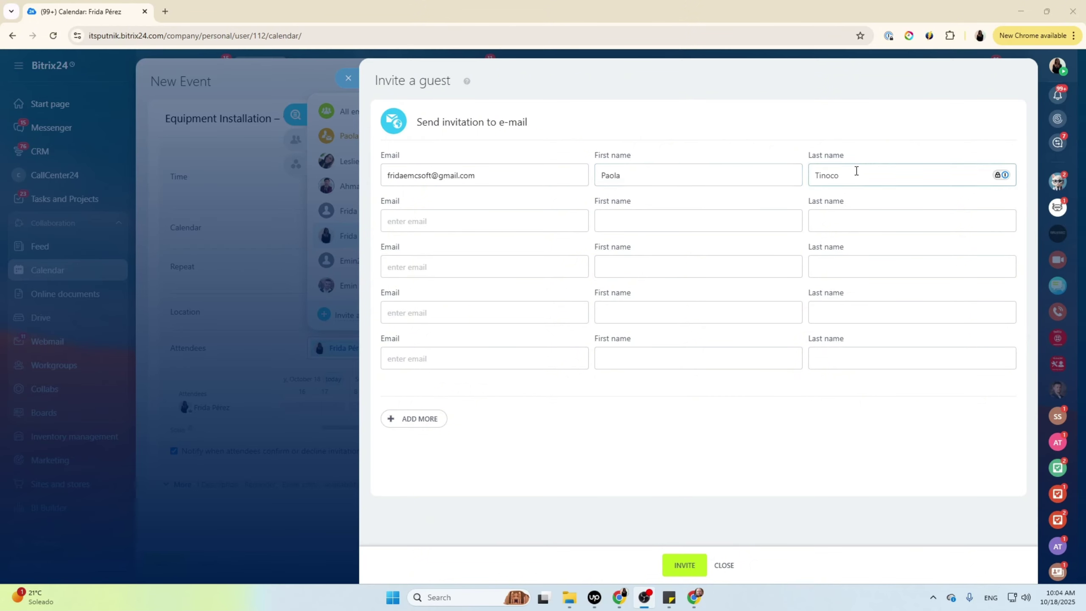
{"action": "left_click", "coordinate": [671, 220]}
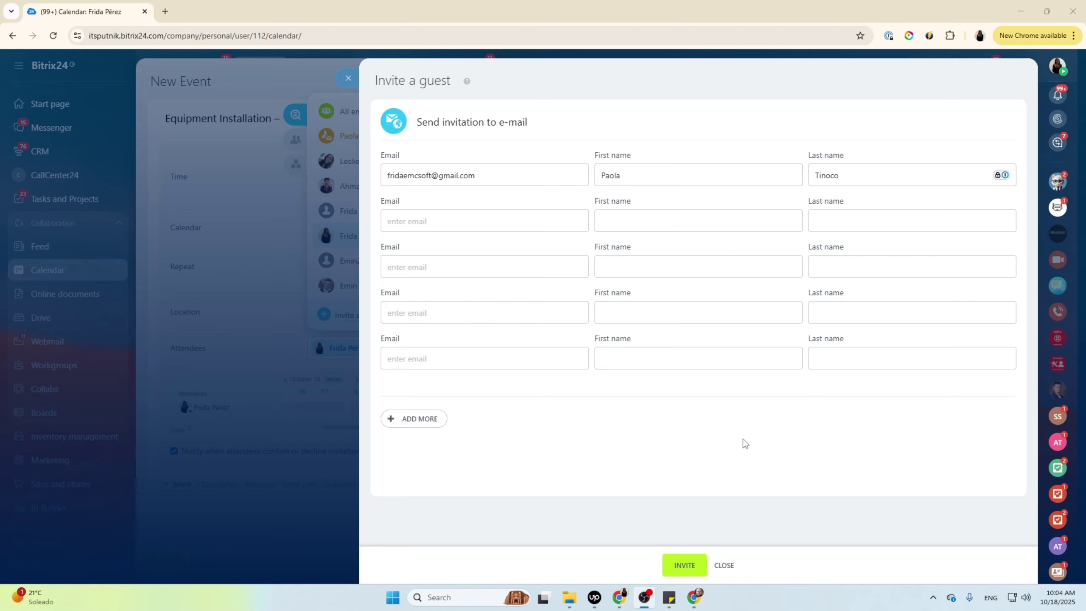
{"action": "left_click", "coordinate": [691, 567]}
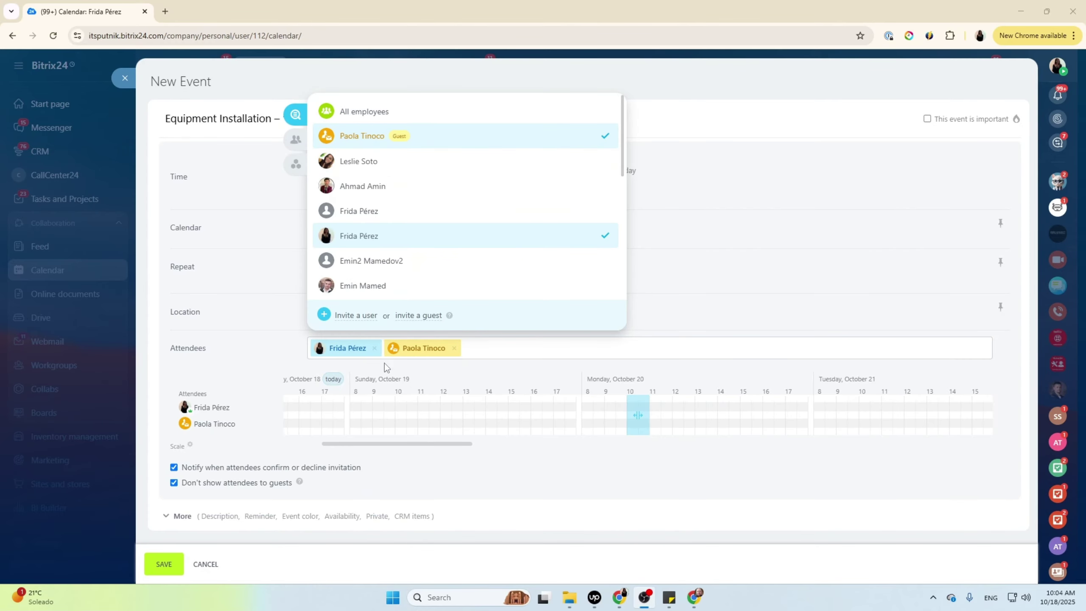
{"action": "left_click", "coordinate": [206, 360]}
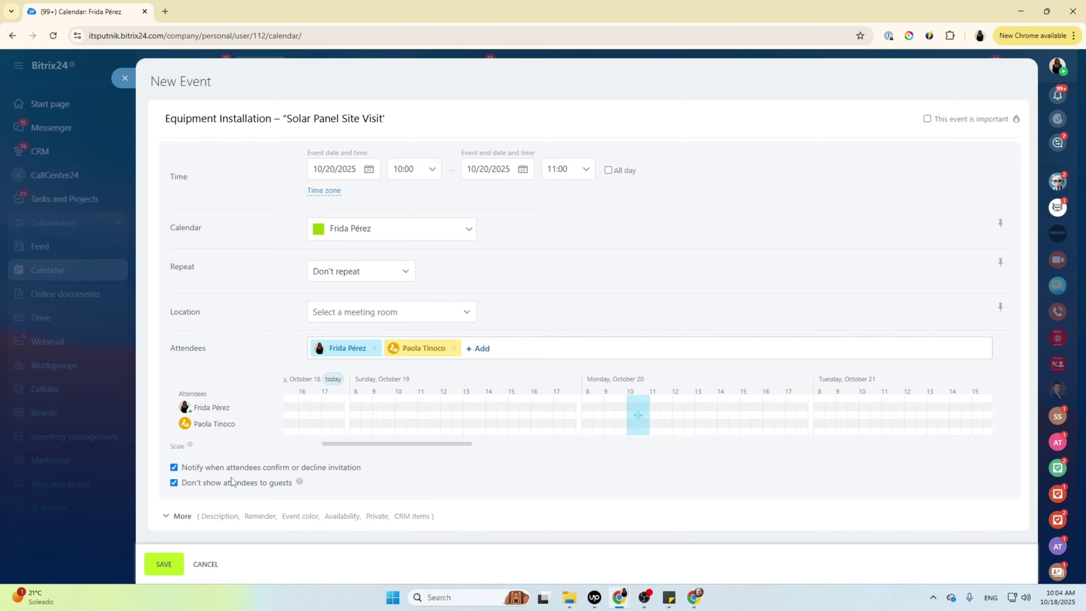
Expand the additional event options, describe the on-site solar panel consultation with the visitation address, and attach the image solar-panel-265w-500x500.webp.
{"action": "left_click", "coordinate": [182, 516]}
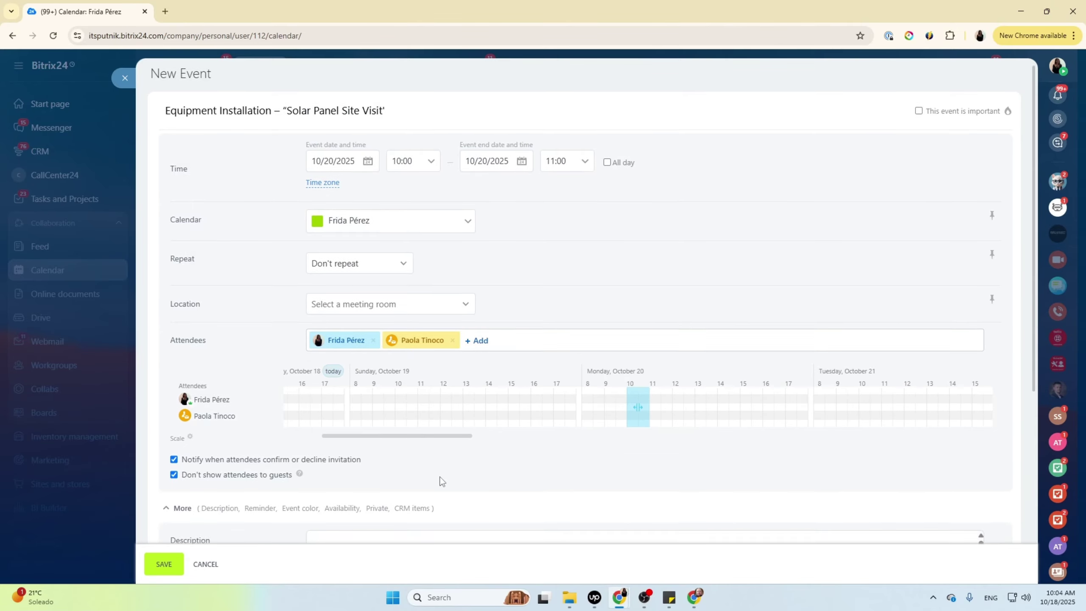
{"action": "scroll", "coordinate": [441, 479], "scroll_direction": "down", "scroll_amount": 6}
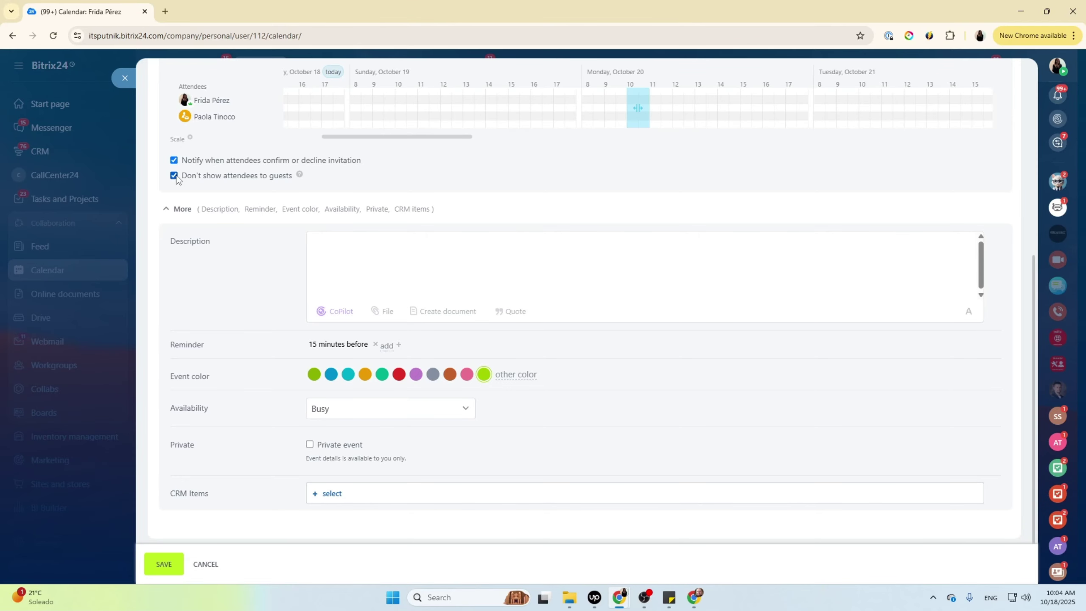
{"action": "scroll", "coordinate": [175, 199], "scroll_direction": "up", "scroll_amount": 8}
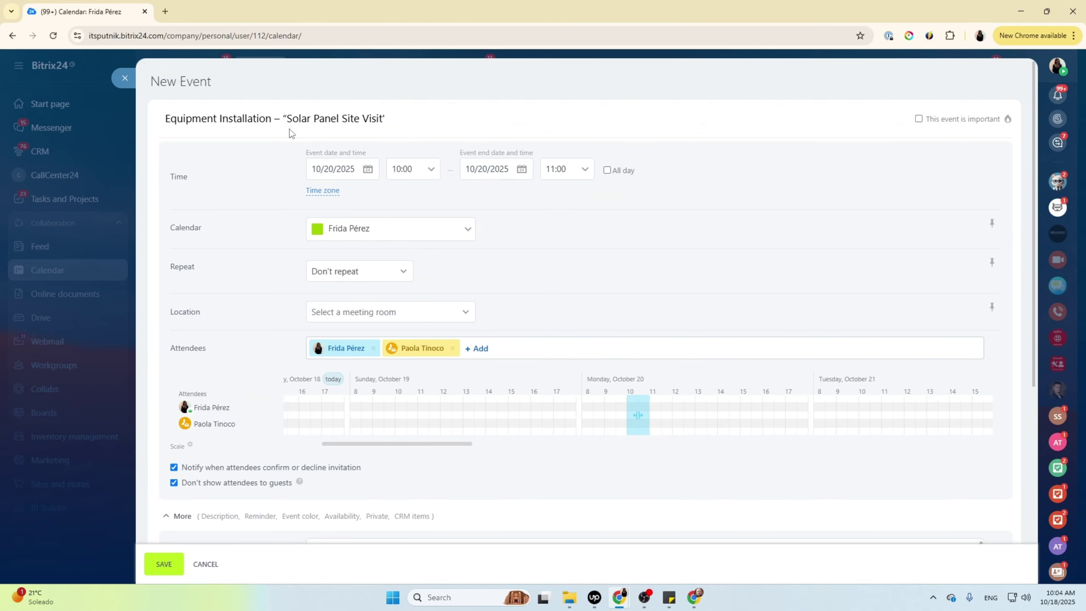
{"action": "scroll", "coordinate": [380, 250], "scroll_direction": "down", "scroll_amount": 6}
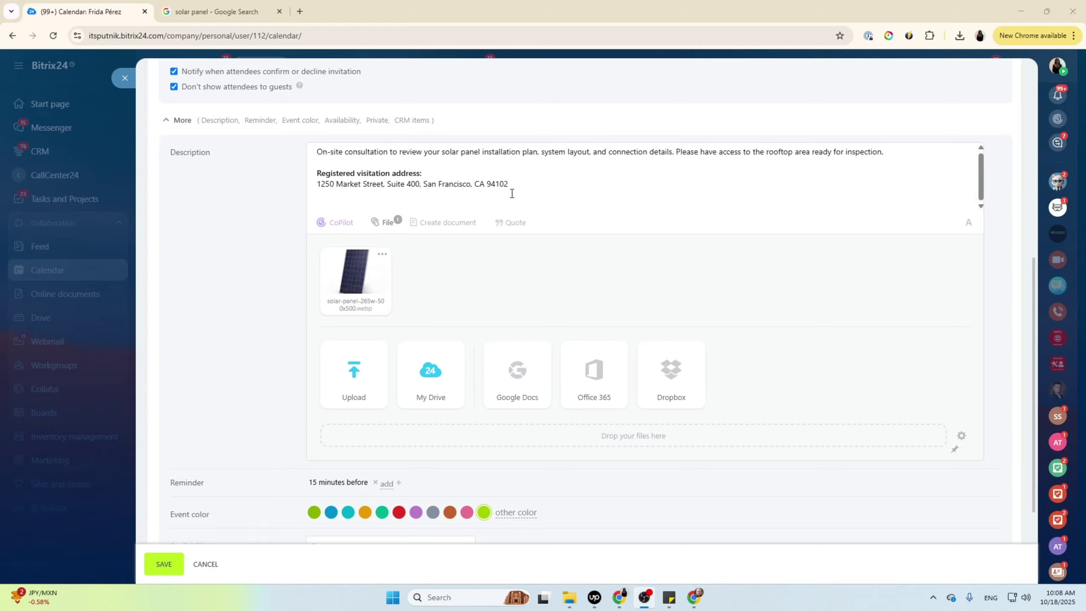
{"action": "mouse_move", "coordinate": [354, 309]}
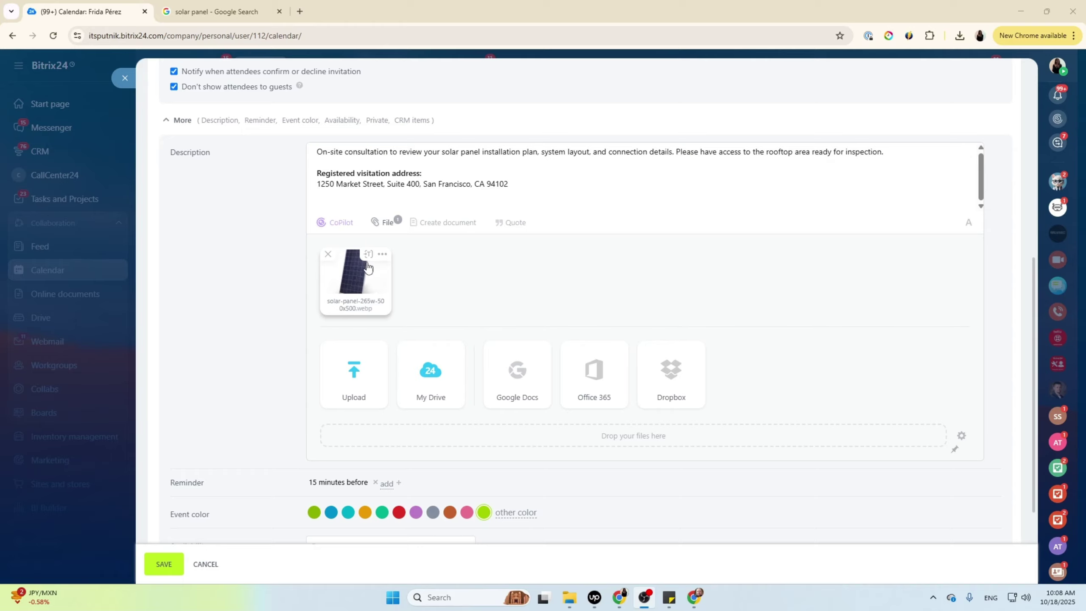
Examine the event's reminder, colour and availability settings and the explanation of the private event option.
{"action": "scroll", "coordinate": [513, 291], "scroll_direction": "down", "scroll_amount": 3}
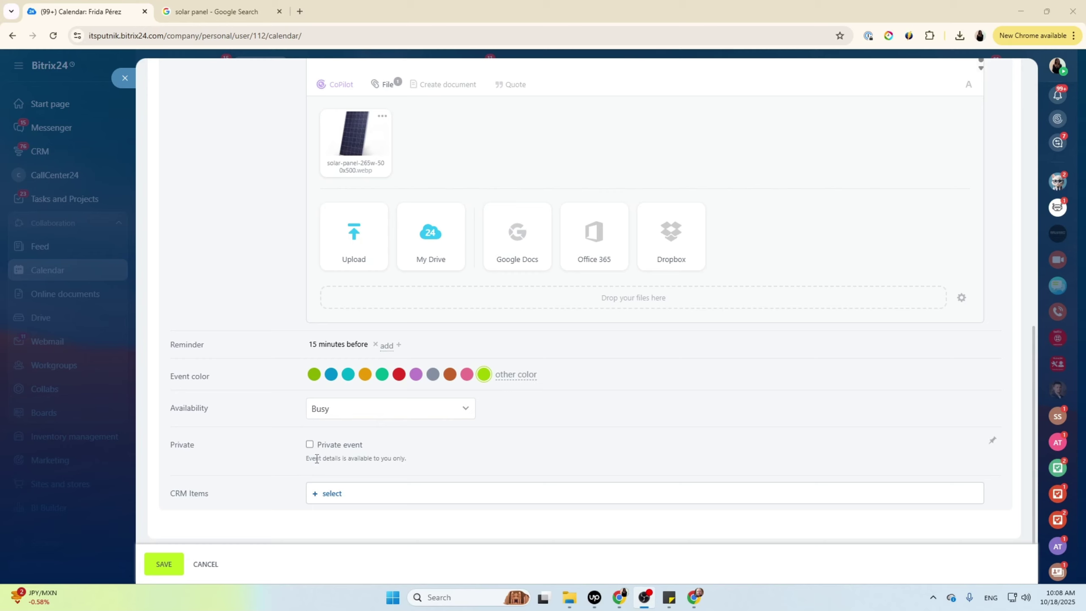
{"action": "left_click_drag", "start_coordinate": [316, 458], "coordinate": [393, 458]}
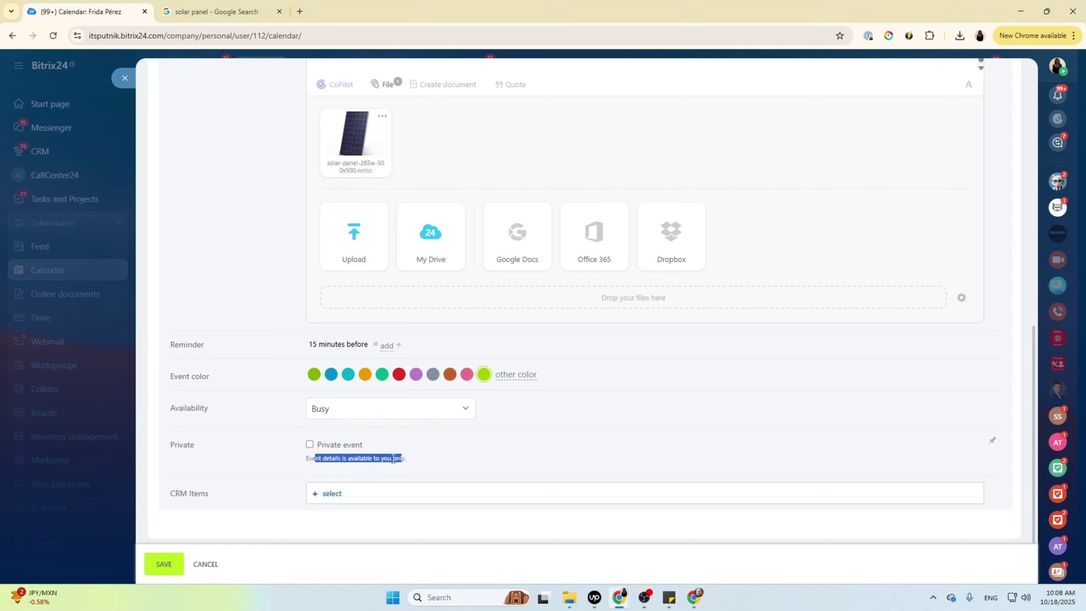
{"action": "left_click", "coordinate": [360, 463]}
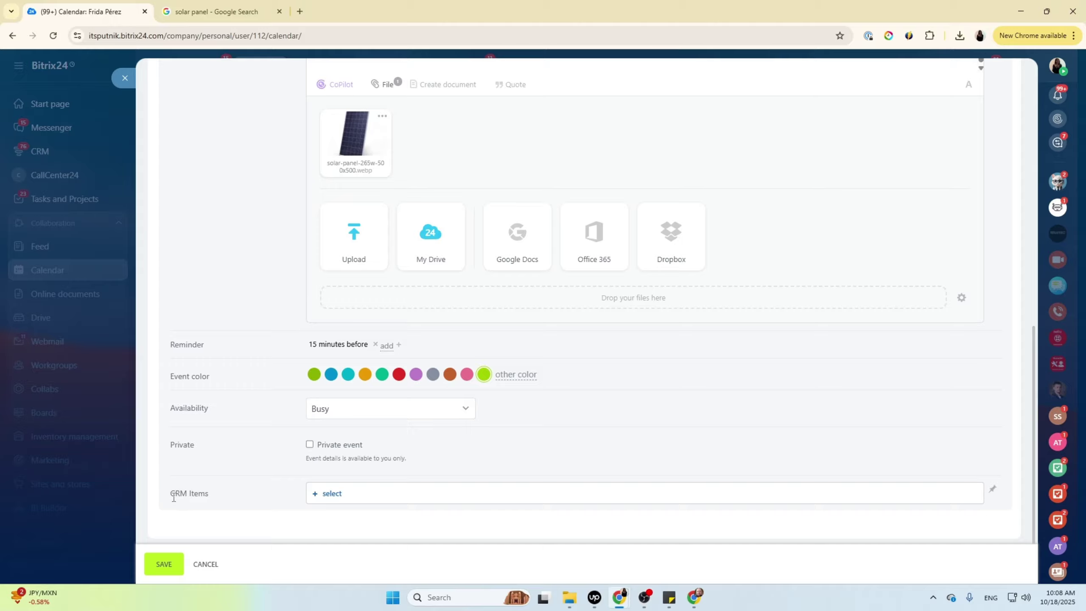
Search the CRM items by the guest's first name, link both matching contact records to the event, and save it.
{"action": "left_click_drag", "start_coordinate": [174, 498], "coordinate": [224, 483]}
{"action": "left_click", "coordinate": [269, 497]}
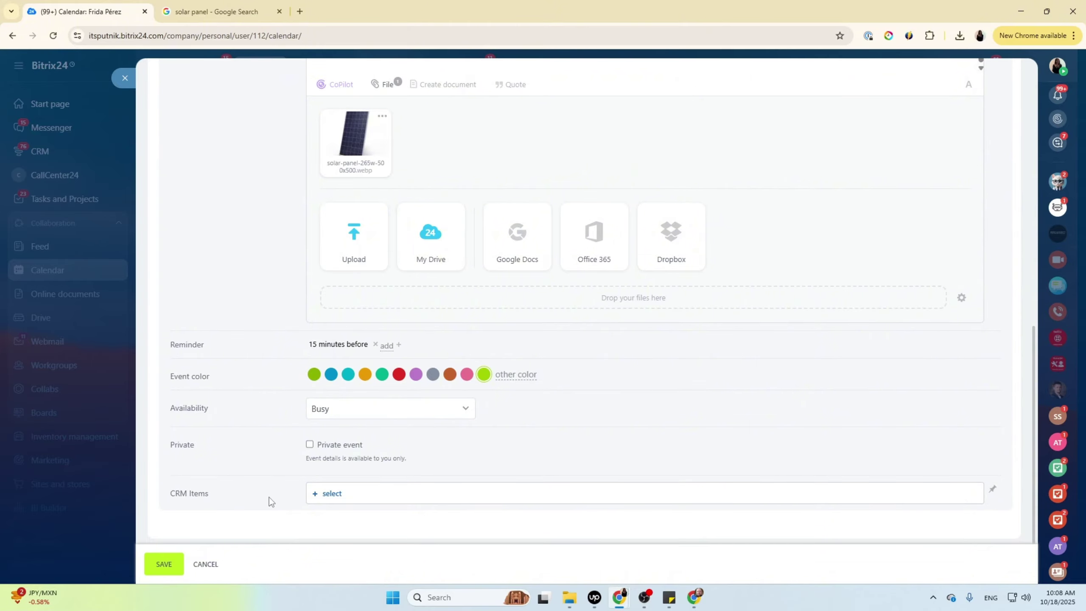
{"action": "left_click", "coordinate": [331, 494]}
{"action": "type", "text": "paola"}
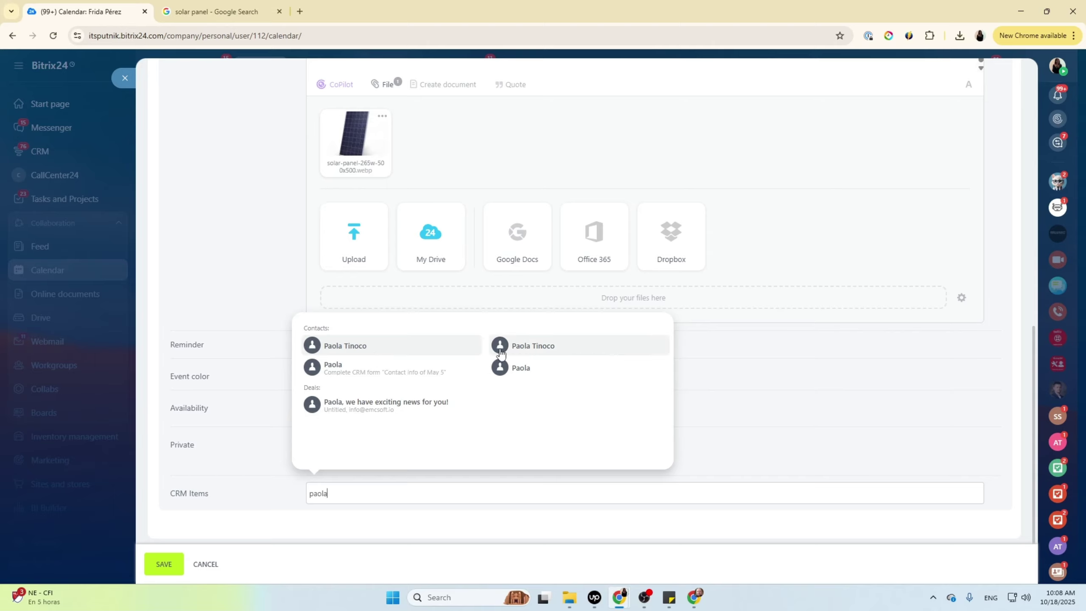
{"action": "left_click", "coordinate": [419, 354]}
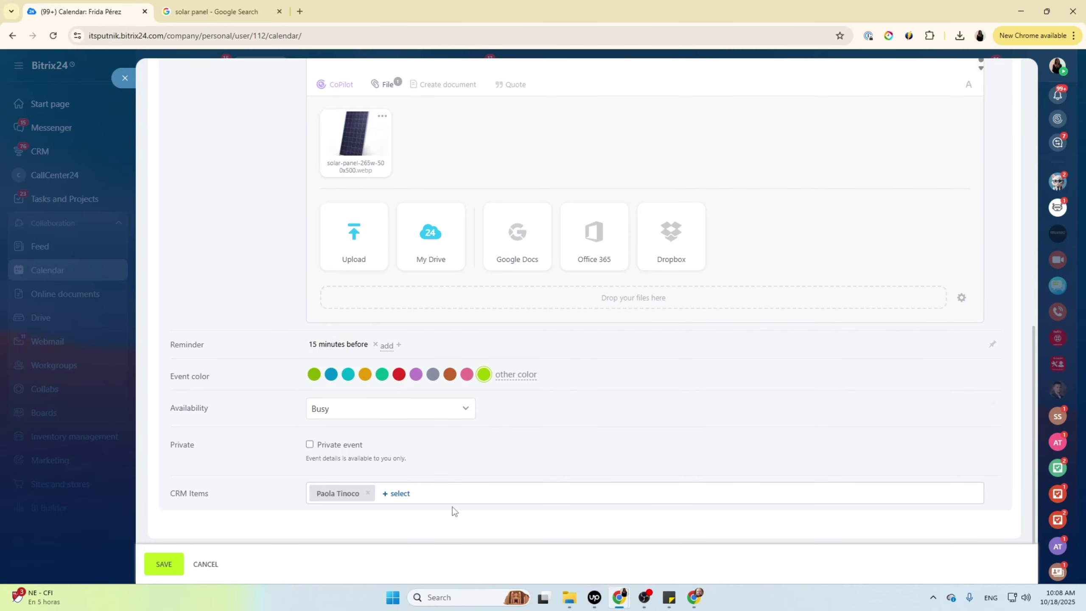
{"action": "left_click", "coordinate": [406, 500]}
{"action": "left_click", "coordinate": [341, 528]}
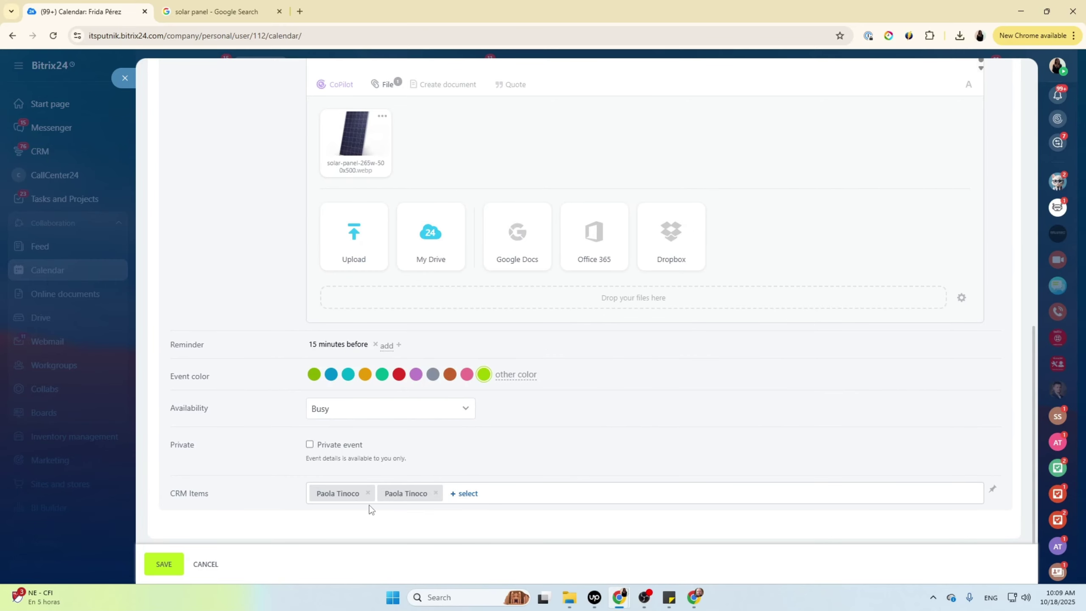
{"action": "left_click", "coordinate": [160, 566]}
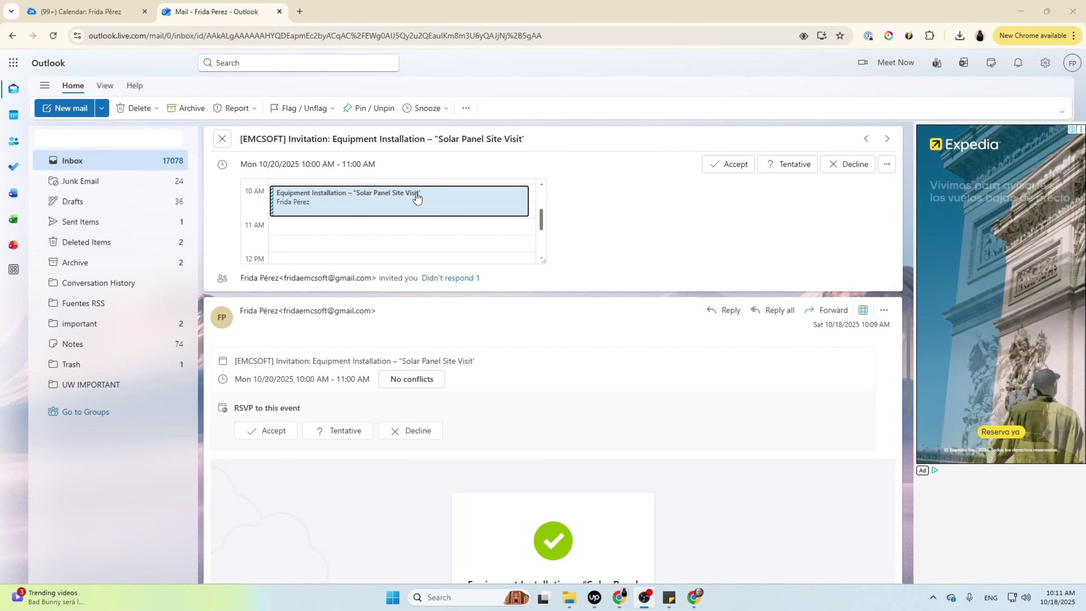
In Outlook, read through the site visit invitation e-mail and open its meeting details page.
{"action": "scroll", "coordinate": [570, 301], "scroll_direction": "down", "scroll_amount": 5}
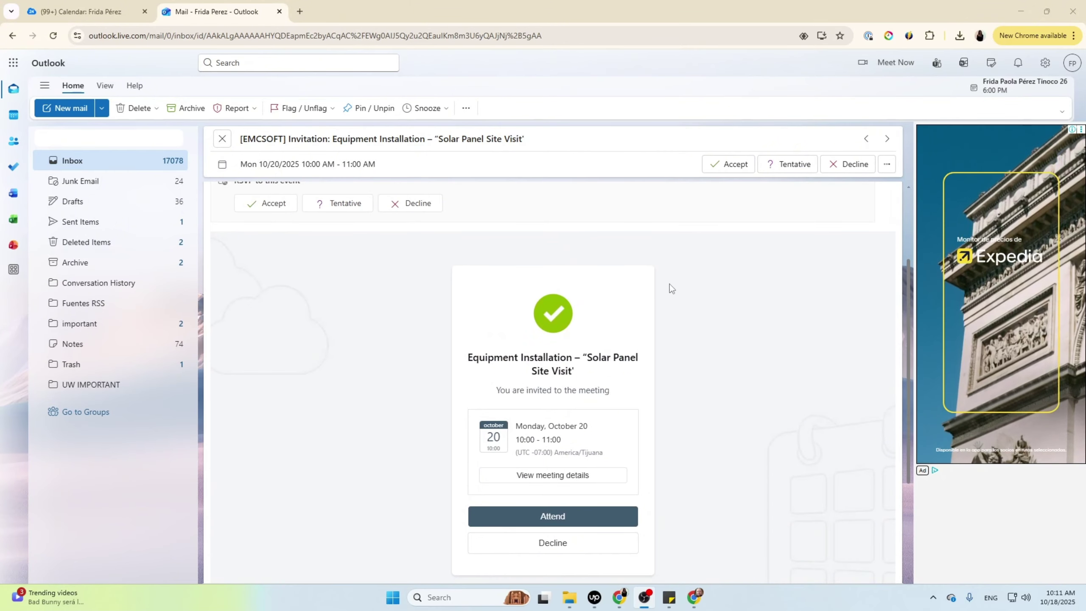
{"action": "scroll", "coordinate": [535, 302], "scroll_direction": "down", "scroll_amount": 2}
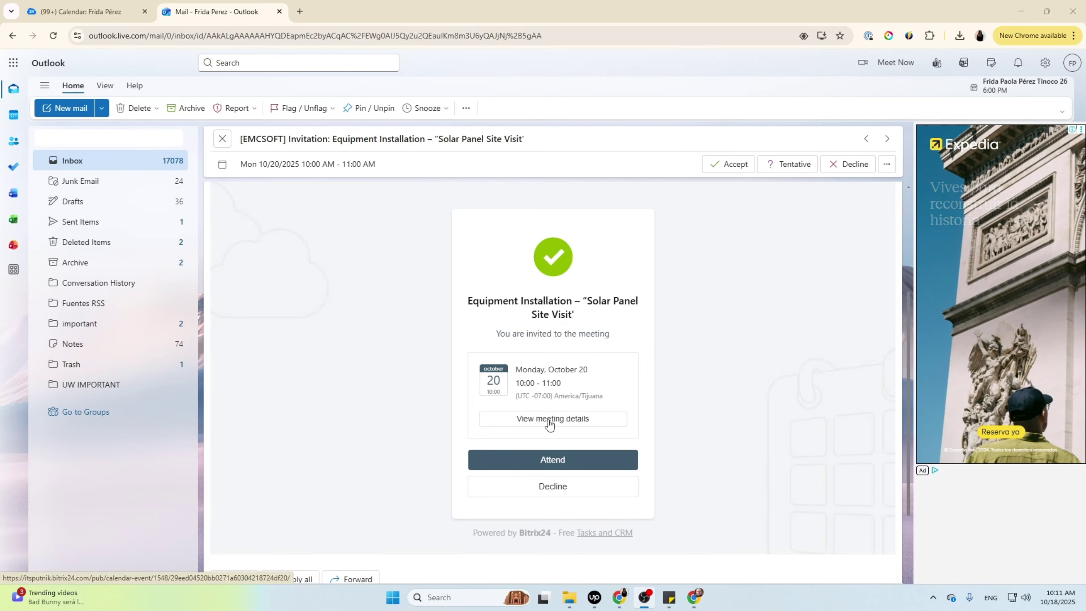
{"action": "left_click", "coordinate": [505, 449]}
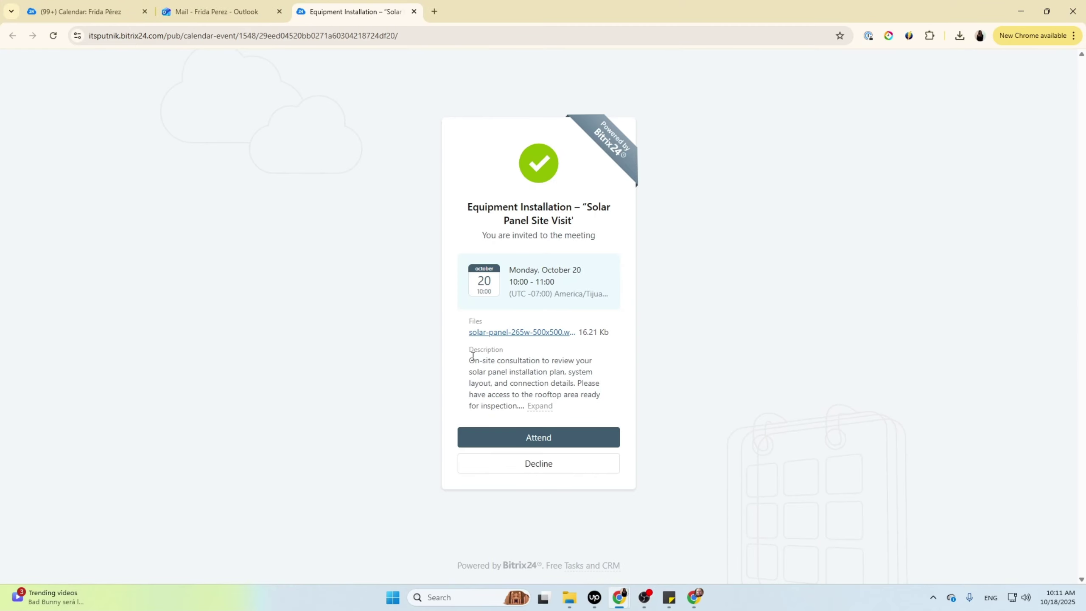
Review the attached solar panel image and the full meeting description, and accept the invitation to attend.
{"action": "left_click", "coordinate": [498, 335]}
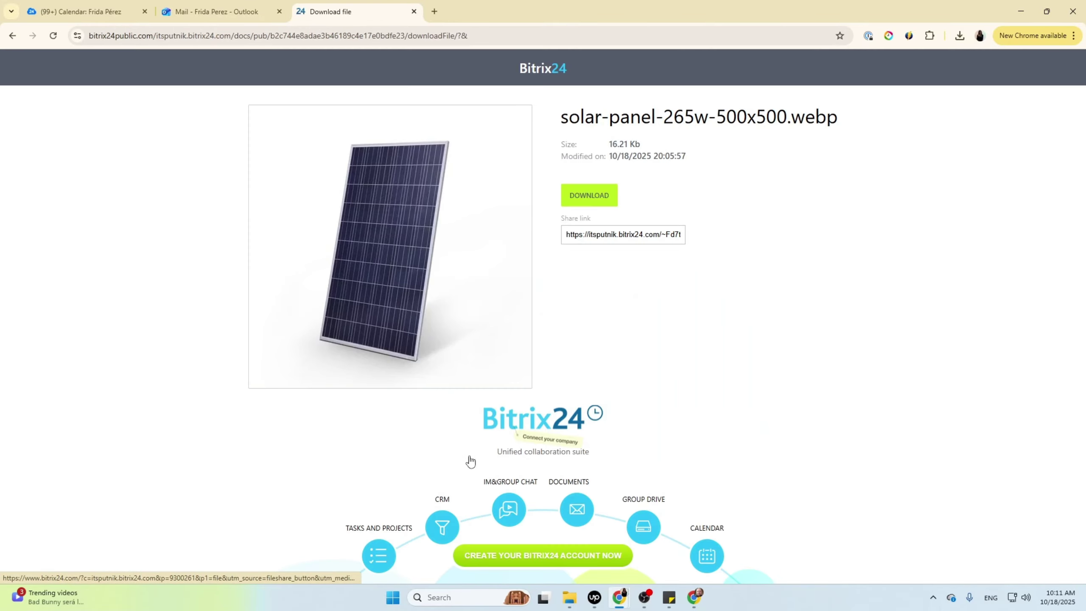
{"action": "left_click", "coordinate": [12, 36]}
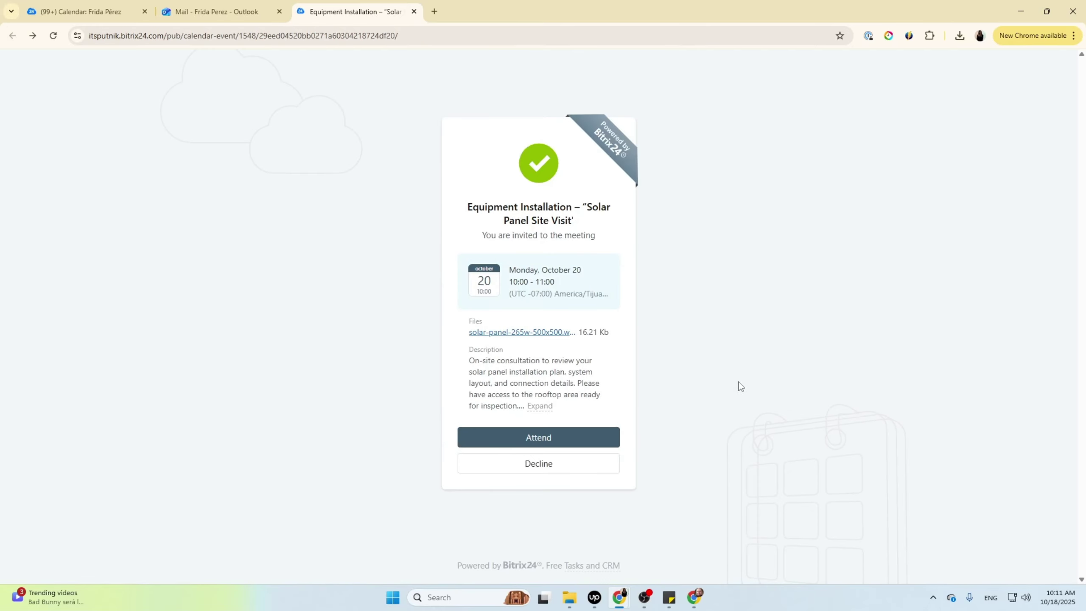
{"action": "left_click", "coordinate": [540, 406]}
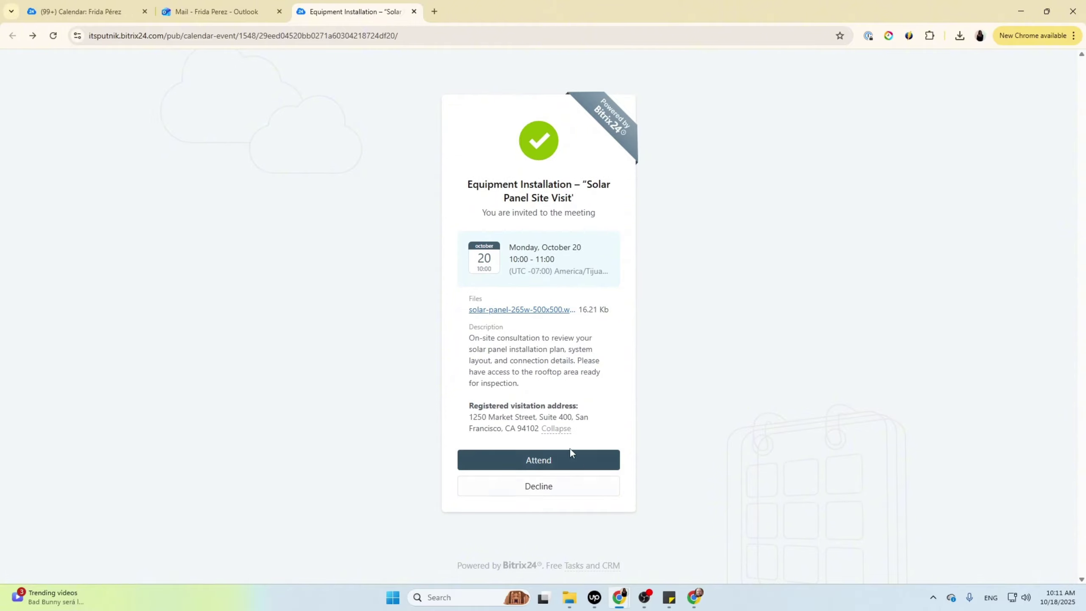
{"action": "left_click", "coordinate": [534, 461]}
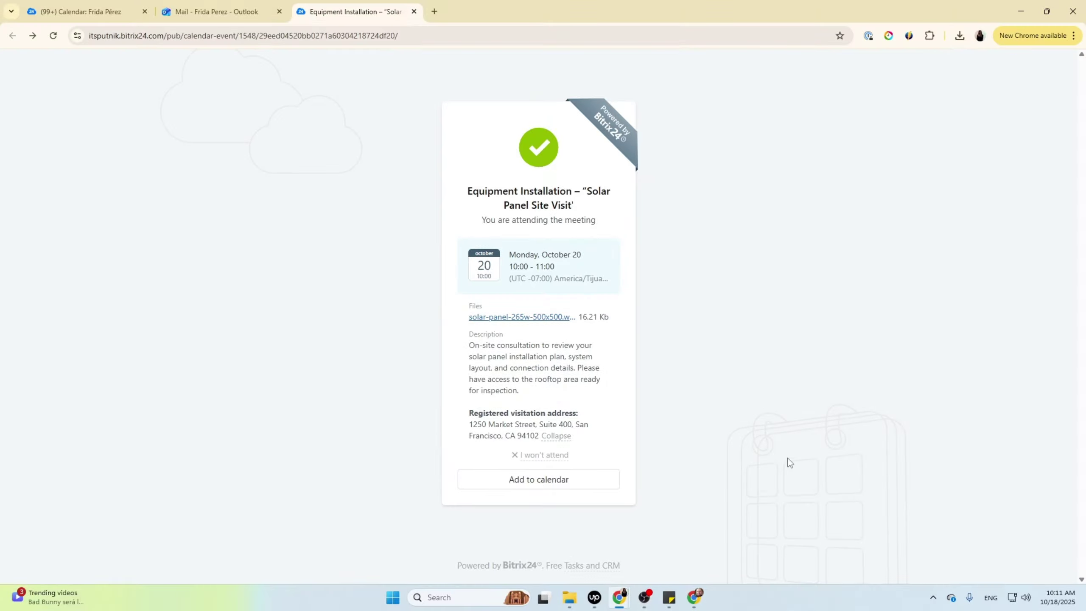
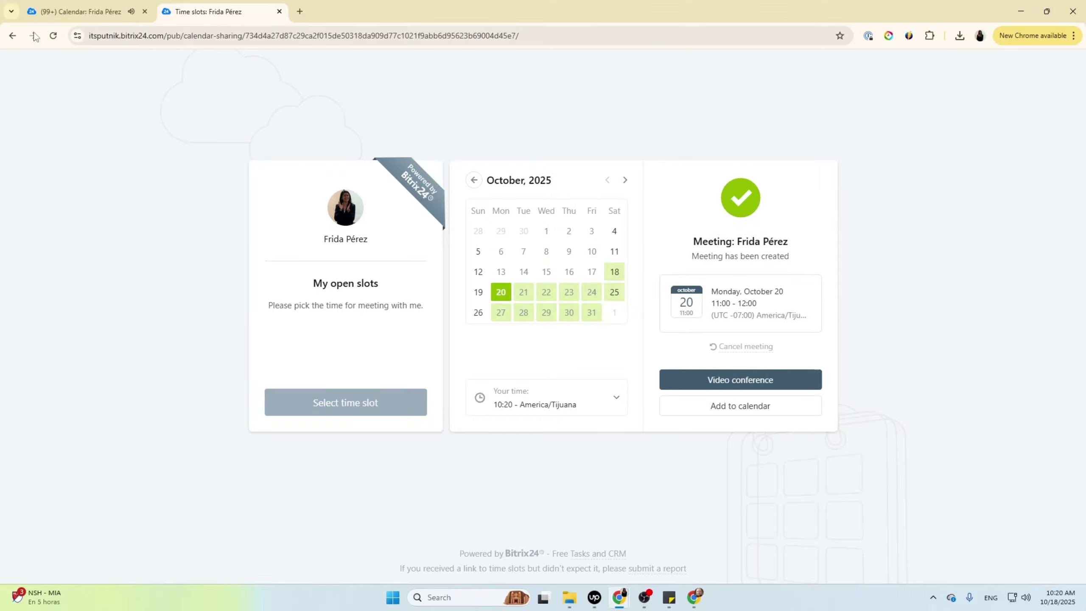
Return to the Bitrix24 calendar and open the full details of the 11:00 meeting booked for Monday, October 20.
{"action": "key", "text": "ctrl+shift+Tab"}
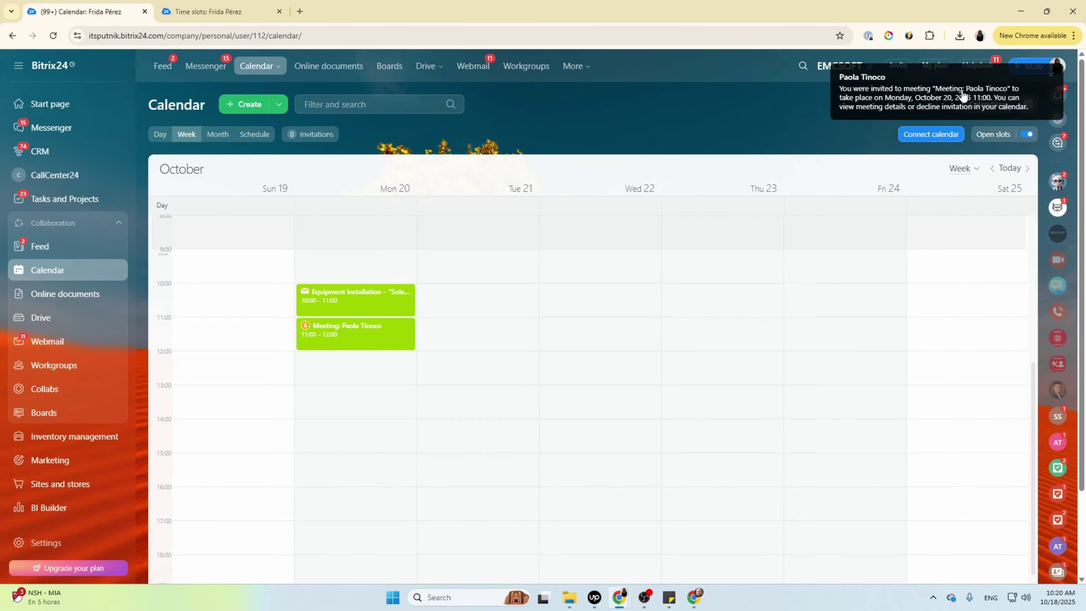
{"action": "left_click", "coordinate": [361, 330]}
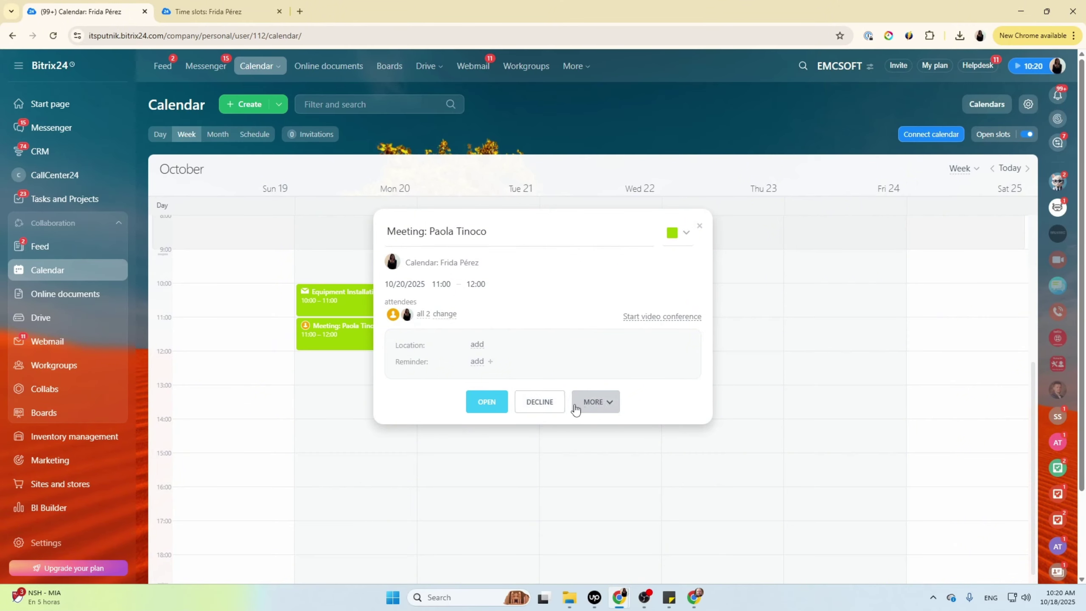
{"action": "left_click", "coordinate": [486, 402]}
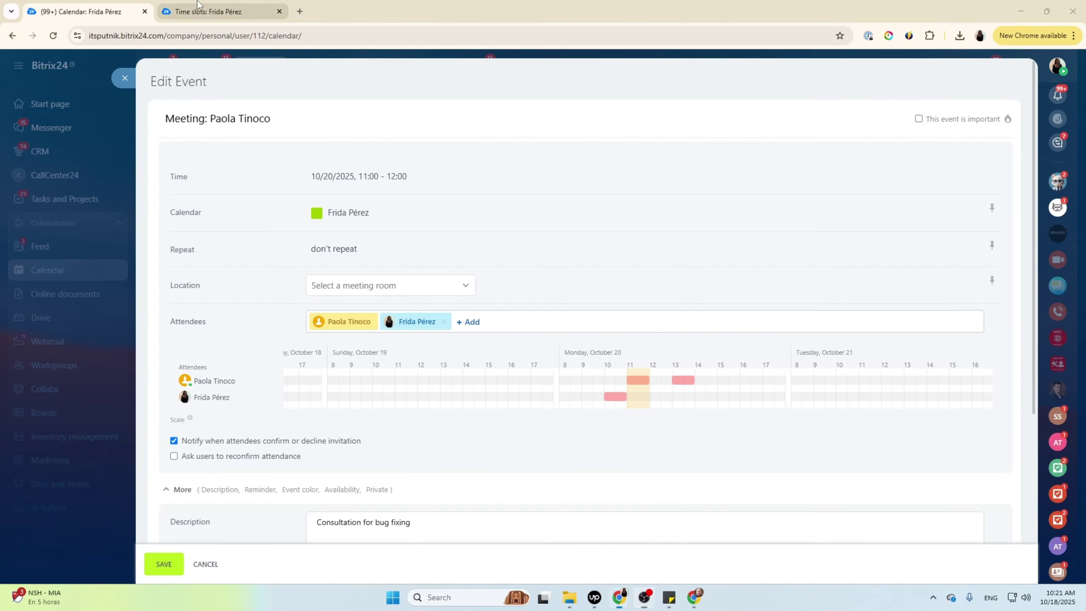
From the booking confirmation page, download the meeting's calendar file, view its video conference page, and close it.
{"action": "left_click", "coordinate": [198, 7]}
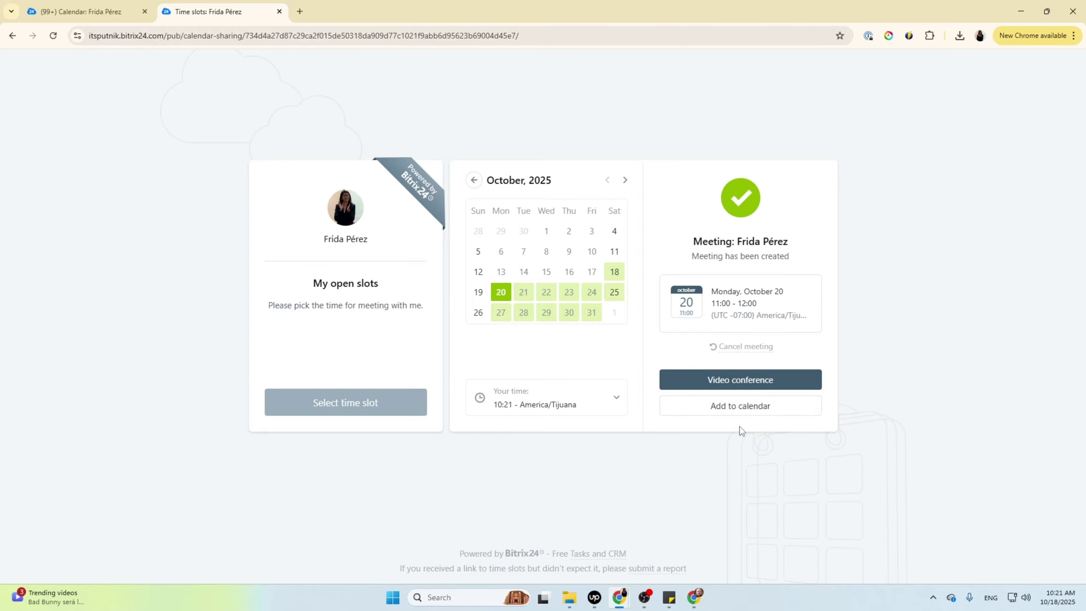
{"action": "left_click", "coordinate": [749, 417]}
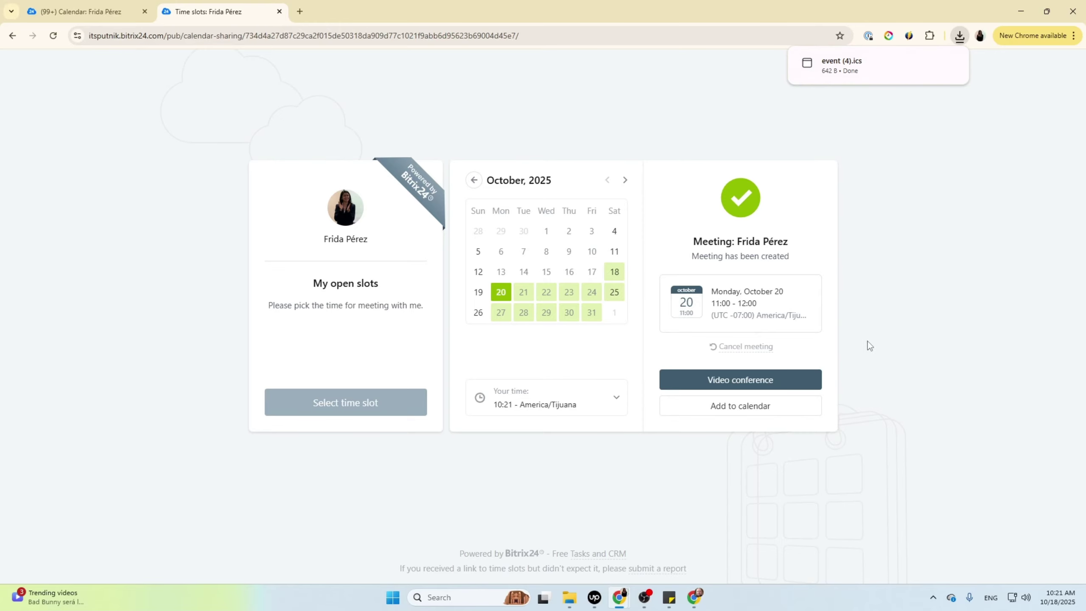
{"action": "left_click", "coordinate": [742, 384]}
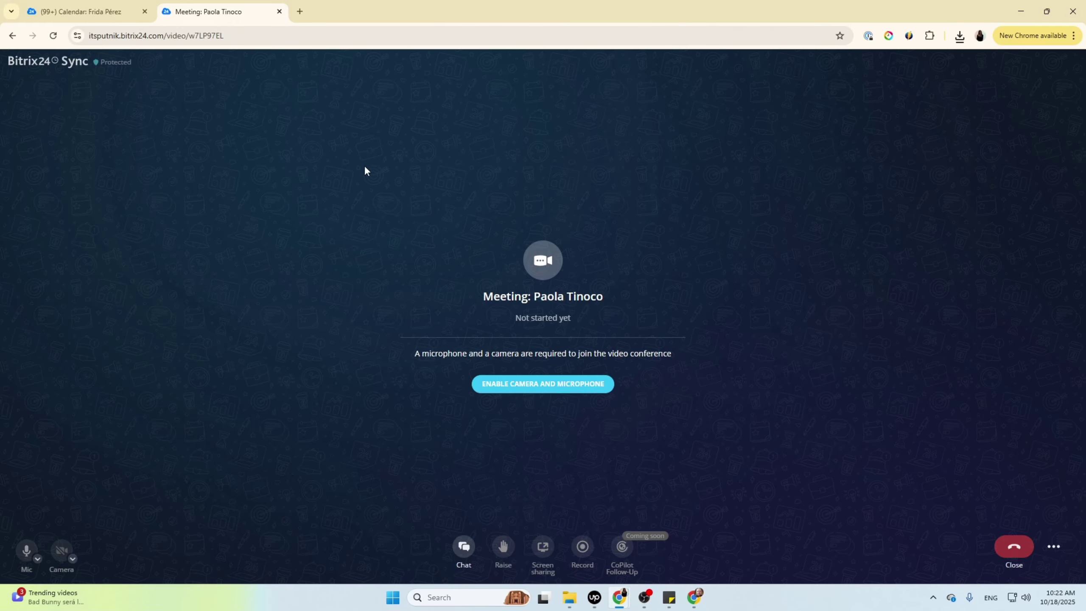
{"action": "left_click", "coordinate": [280, 11]}
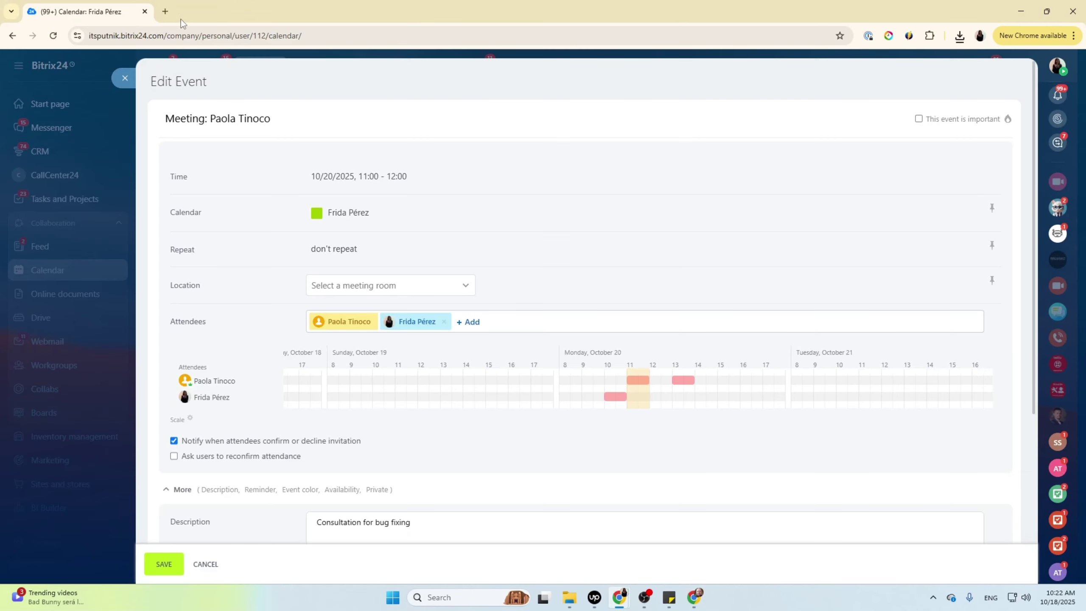
Switch to Outlook, read through the Bitrix24 e-mail about the created meeting, and return to the calendar event.
{"action": "left_click", "coordinate": [183, 16]}
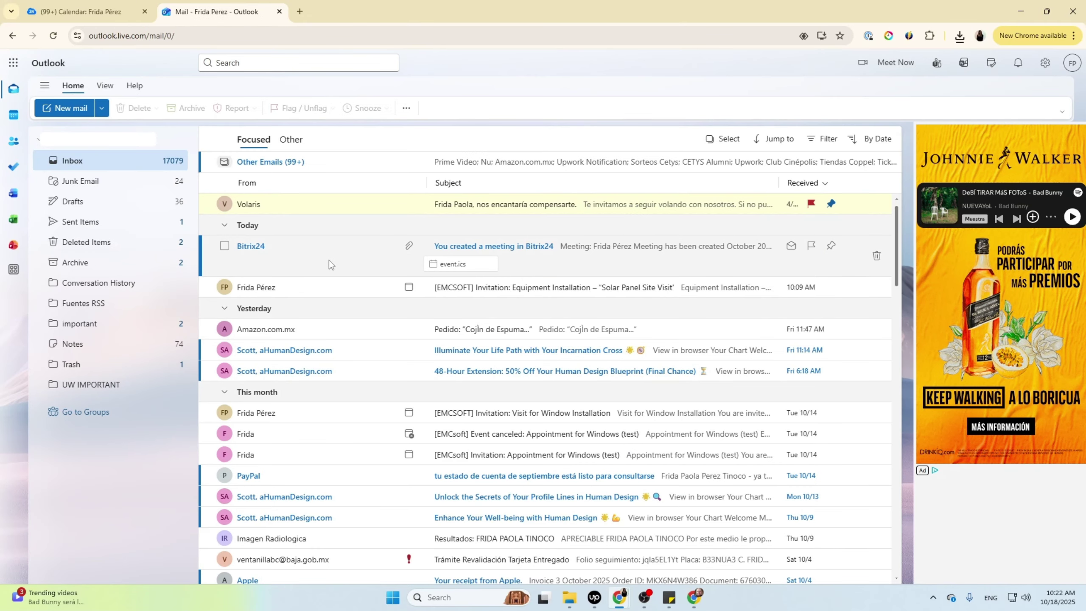
{"action": "left_click", "coordinate": [340, 259]}
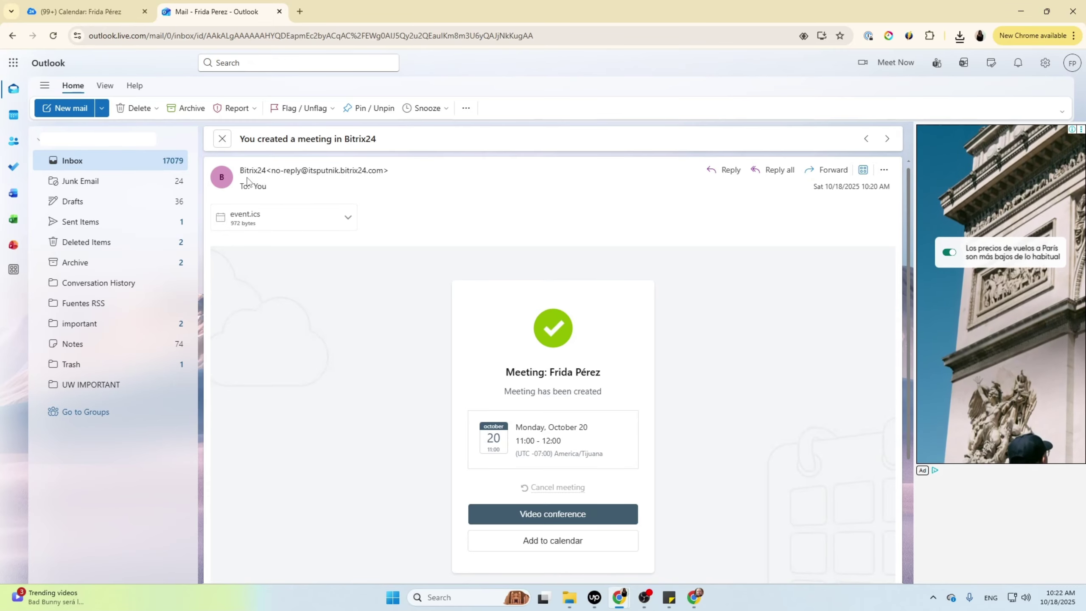
{"action": "scroll", "coordinate": [647, 353], "scroll_direction": "down", "scroll_amount": 4}
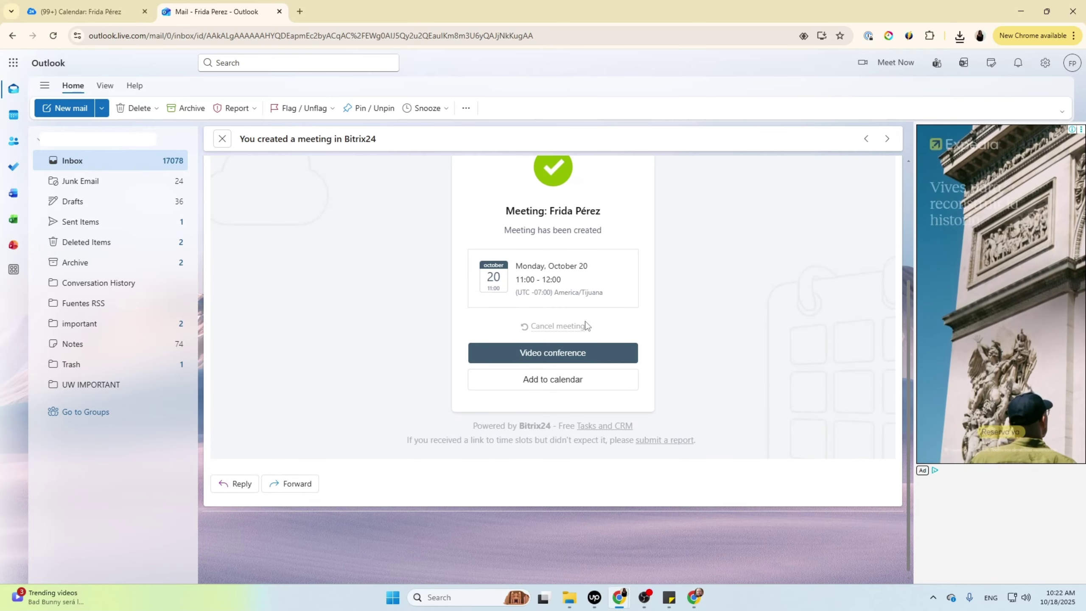
{"action": "scroll", "coordinate": [647, 317], "scroll_direction": "up", "scroll_amount": 4}
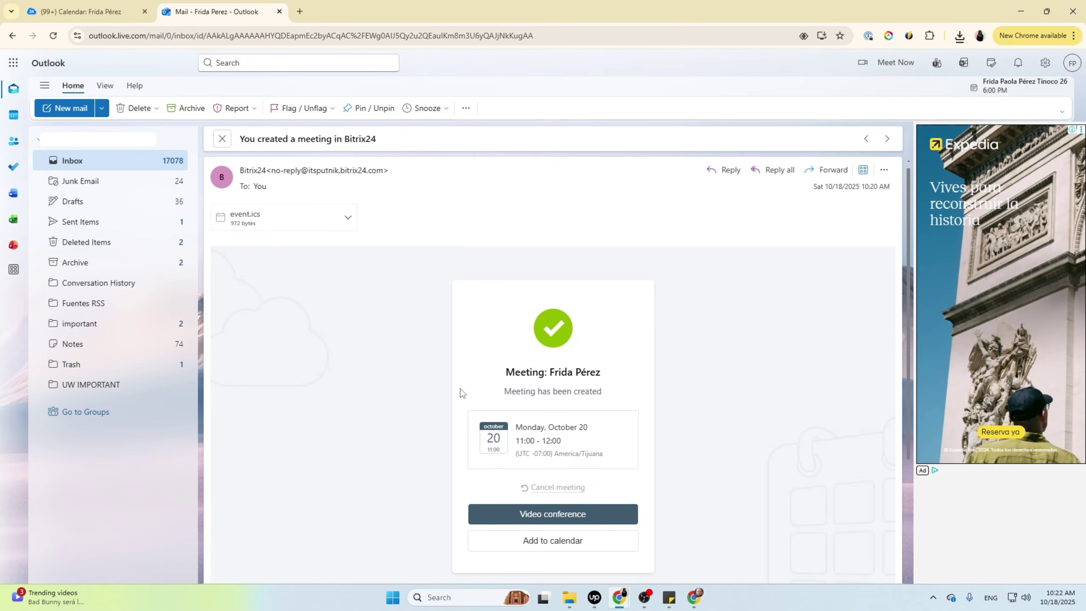
{"action": "scroll", "coordinate": [449, 274], "scroll_direction": "down", "scroll_amount": 3}
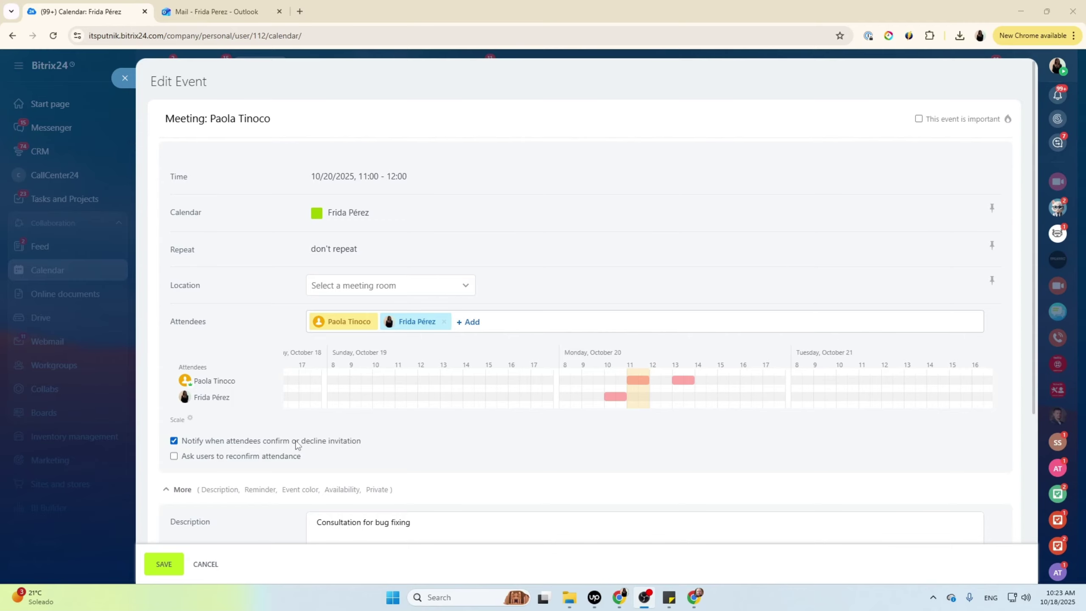
{"action": "key", "text": "Escape"}
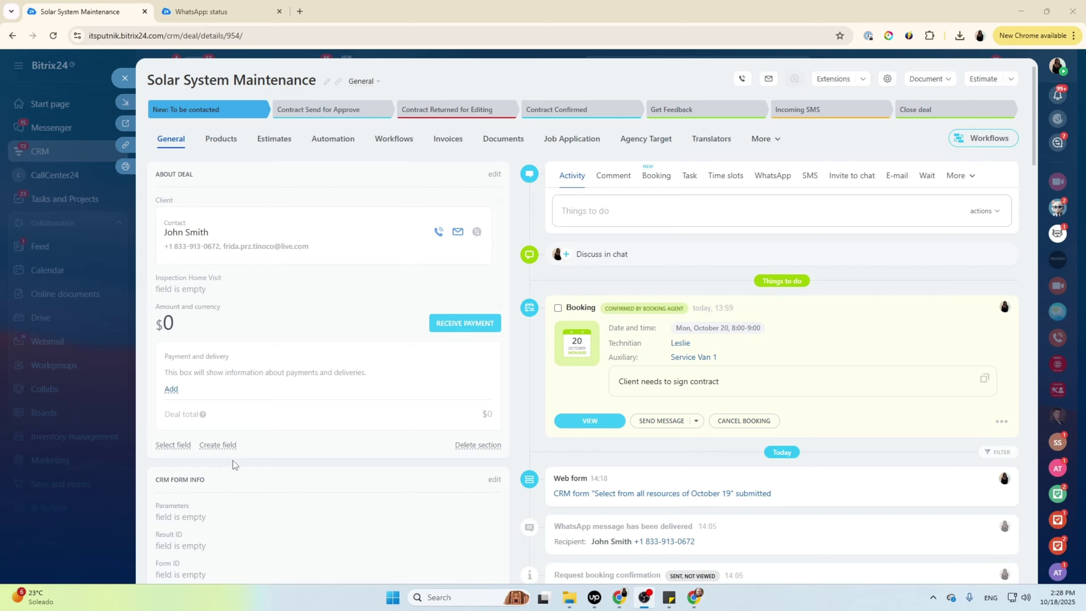
Set up a Book a Resource field named Solar Project Visits with Service Vans 1–3, Solar Installation Visit (3 hr) and Solar Maintenance Visit (90 min).
{"action": "left_click", "coordinate": [219, 445]}
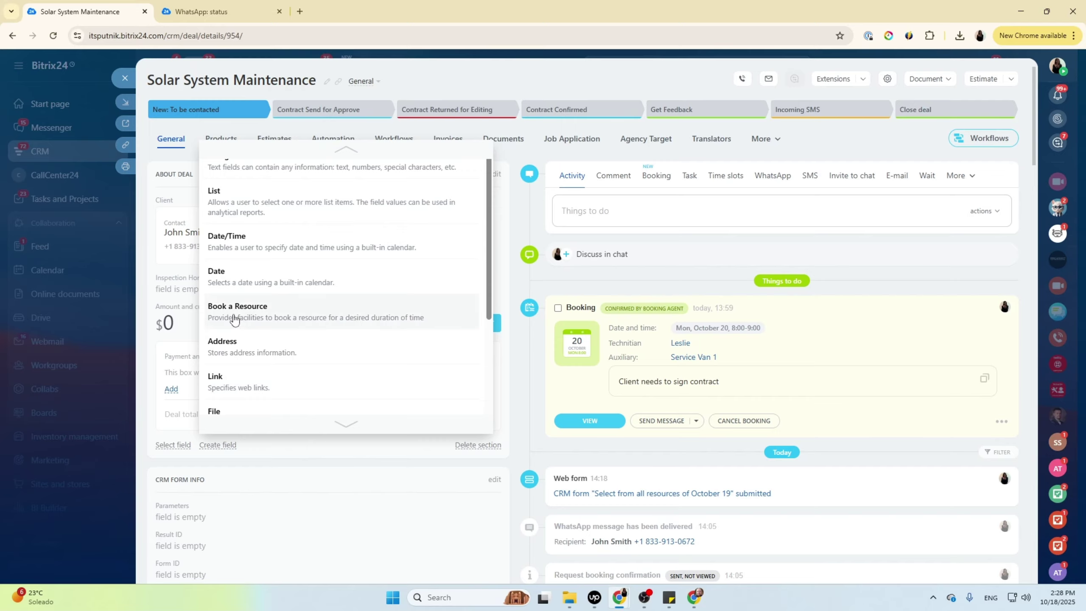
{"action": "left_click", "coordinate": [252, 319]}
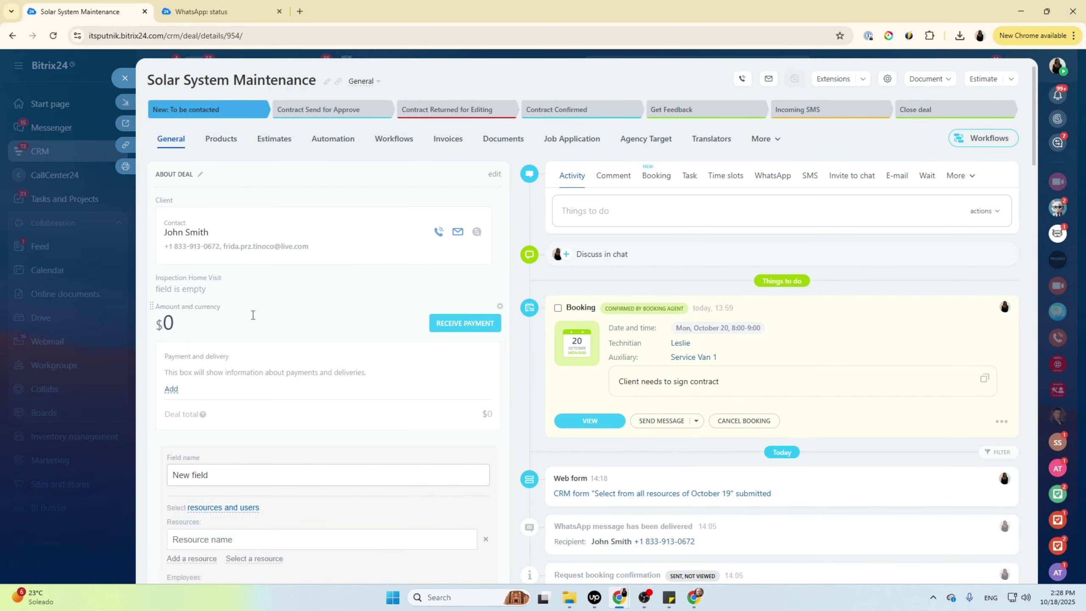
{"action": "scroll", "coordinate": [266, 347], "scroll_direction": "down", "scroll_amount": 5}
{"action": "scroll", "coordinate": [185, 551], "scroll_direction": "down", "scroll_amount": 1}
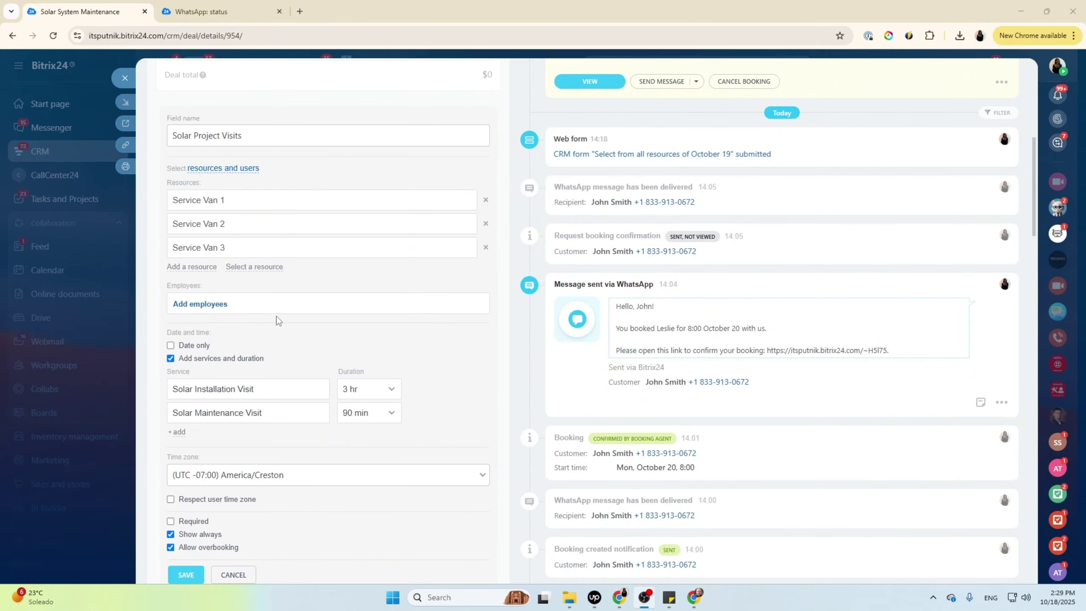
{"action": "left_click", "coordinate": [329, 139]}
{"action": "left_click", "coordinate": [152, 123]}
{"action": "left_click", "coordinate": [206, 144]}
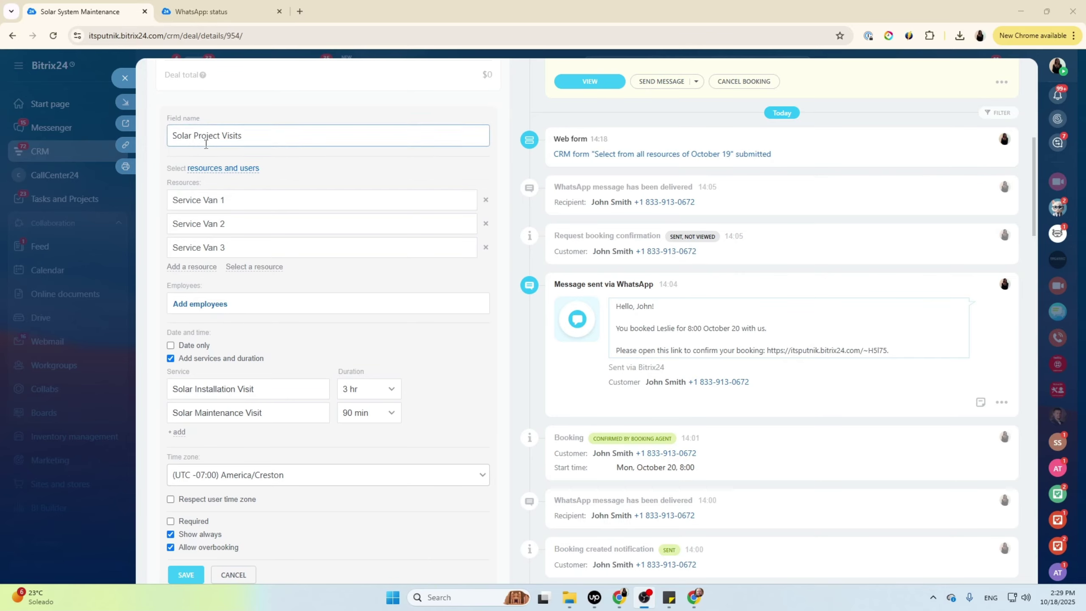
{"action": "triple_click", "coordinate": [250, 139]}
{"action": "left_click", "coordinate": [265, 145]}
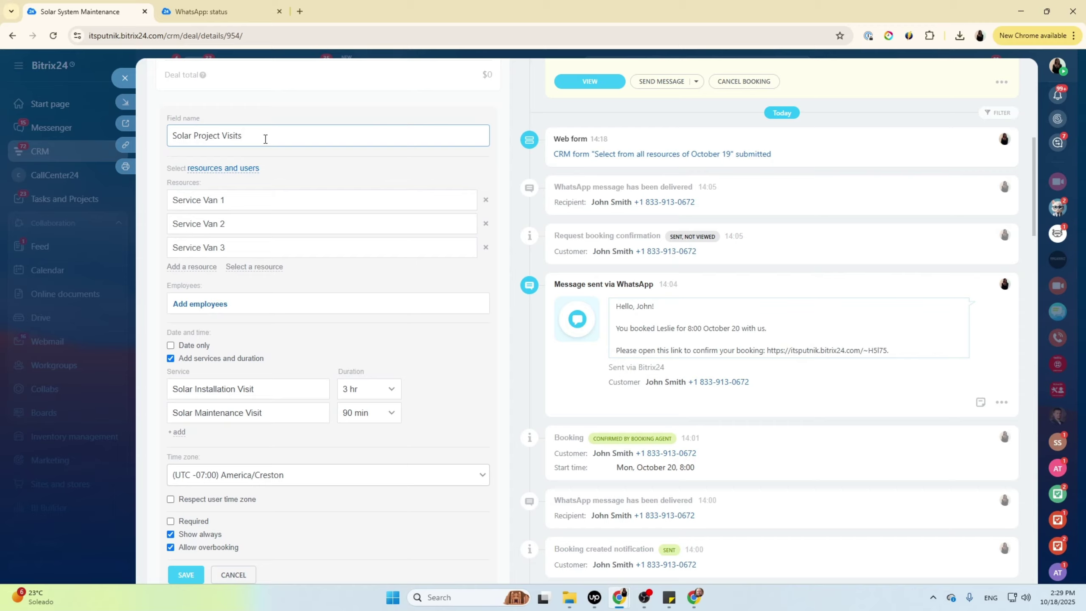
Set the booking field's selection to resources and users, and add the three employees who carry out the visits.
{"action": "left_click", "coordinate": [198, 169]}
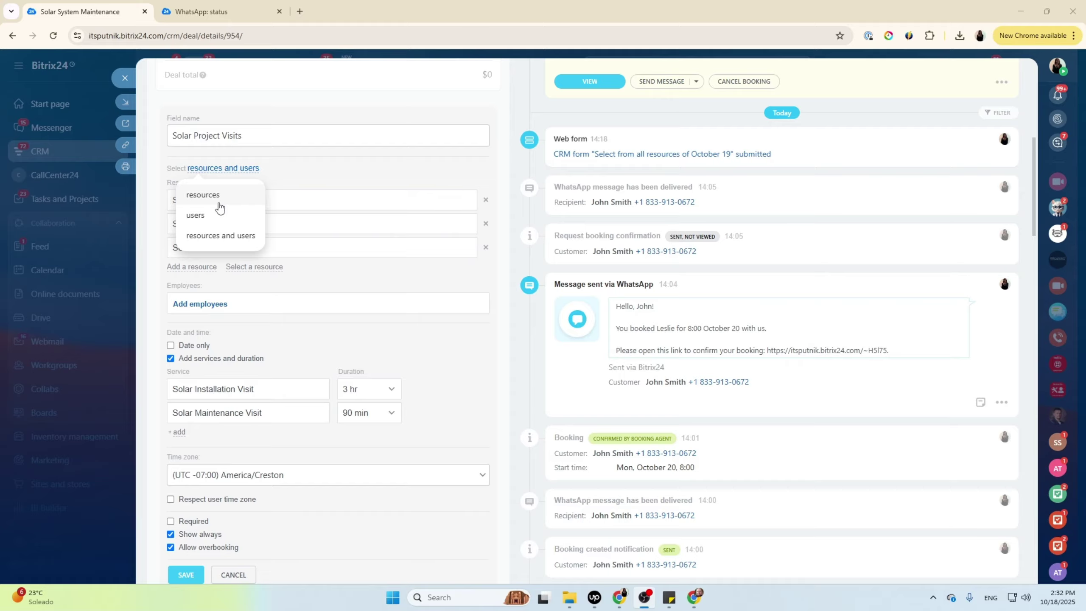
{"action": "left_click", "coordinate": [227, 237]}
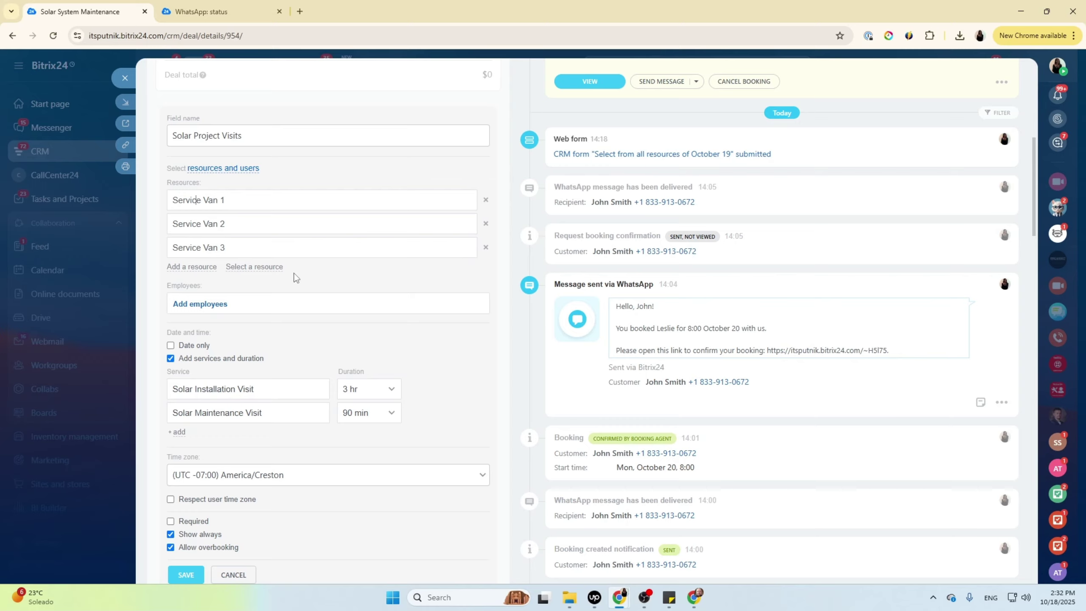
{"action": "left_click", "coordinate": [199, 305]}
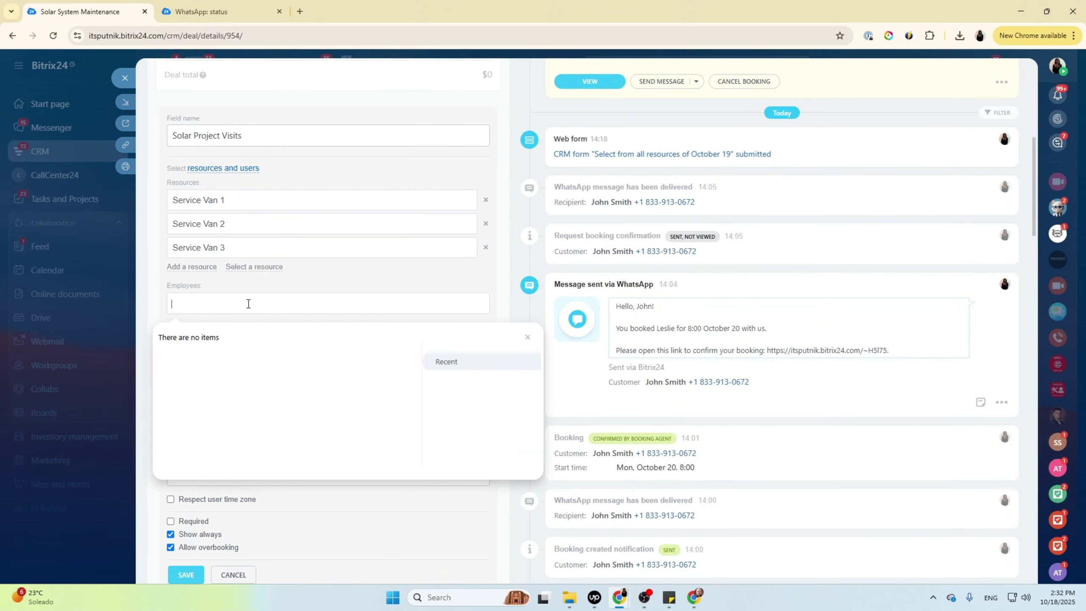
{"action": "type", "text": "lesl"}
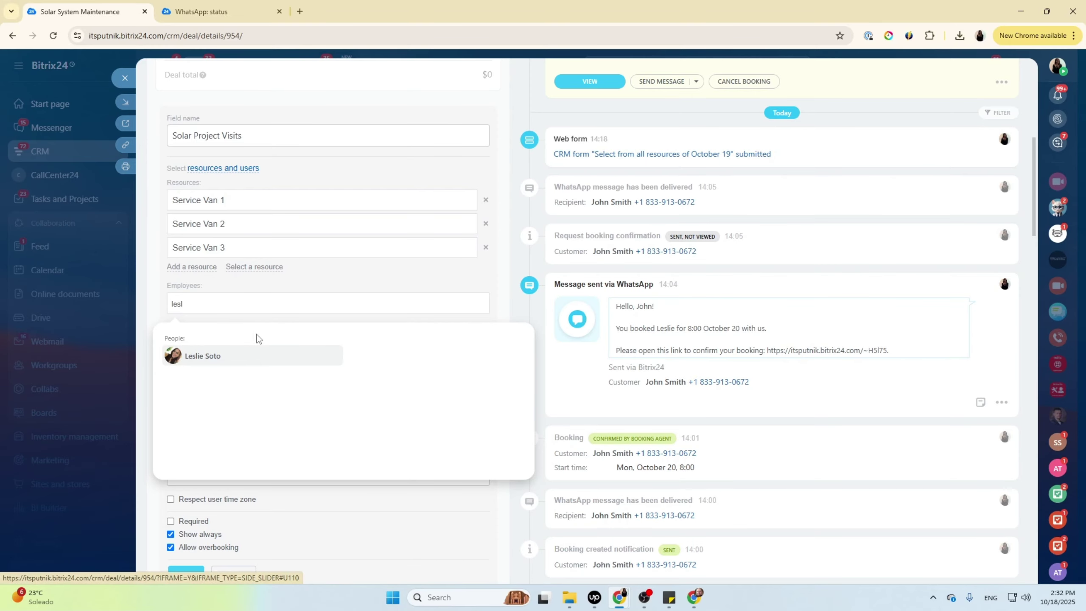
{"action": "left_click", "coordinate": [225, 359]}
Try the booking field with date only and without services and duration, restoring each setting after checking its effect.
{"action": "scroll", "coordinate": [186, 184], "scroll_direction": "down", "scroll_amount": 3}
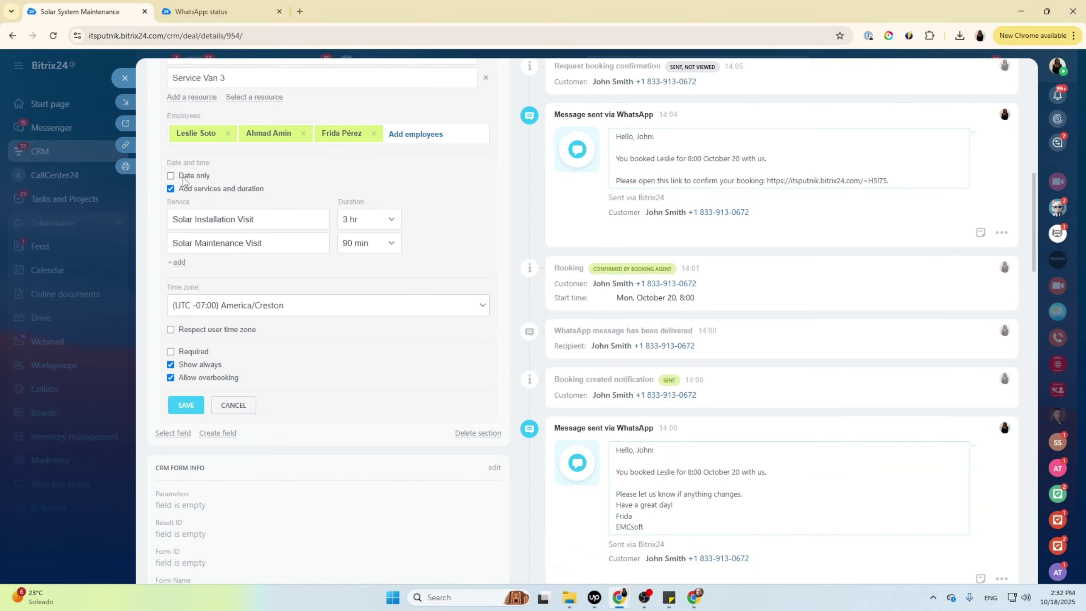
{"action": "left_click", "coordinate": [171, 176]}
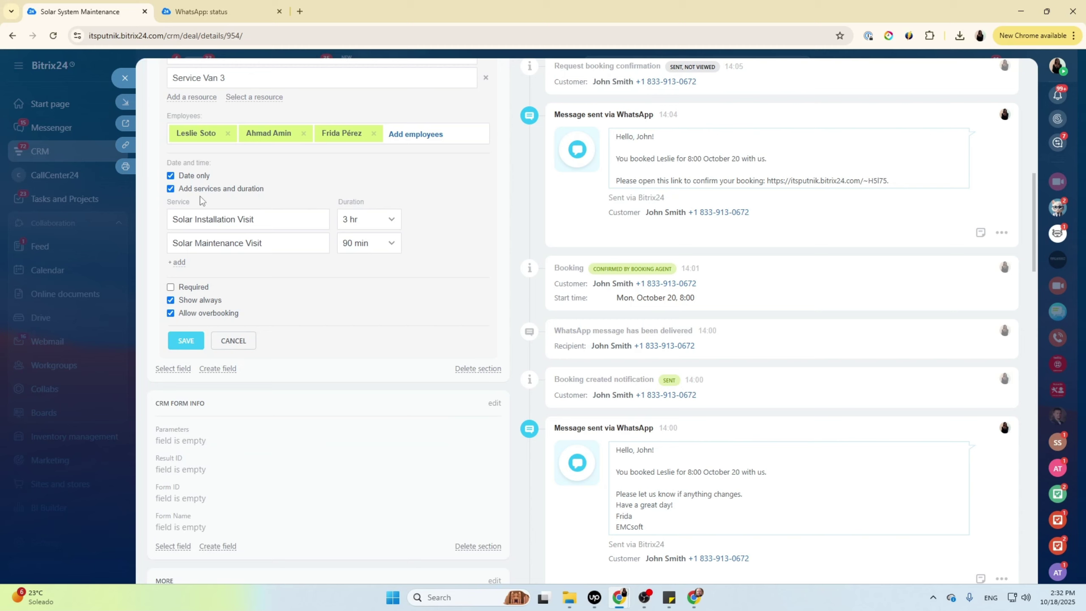
{"action": "left_click", "coordinate": [171, 175]}
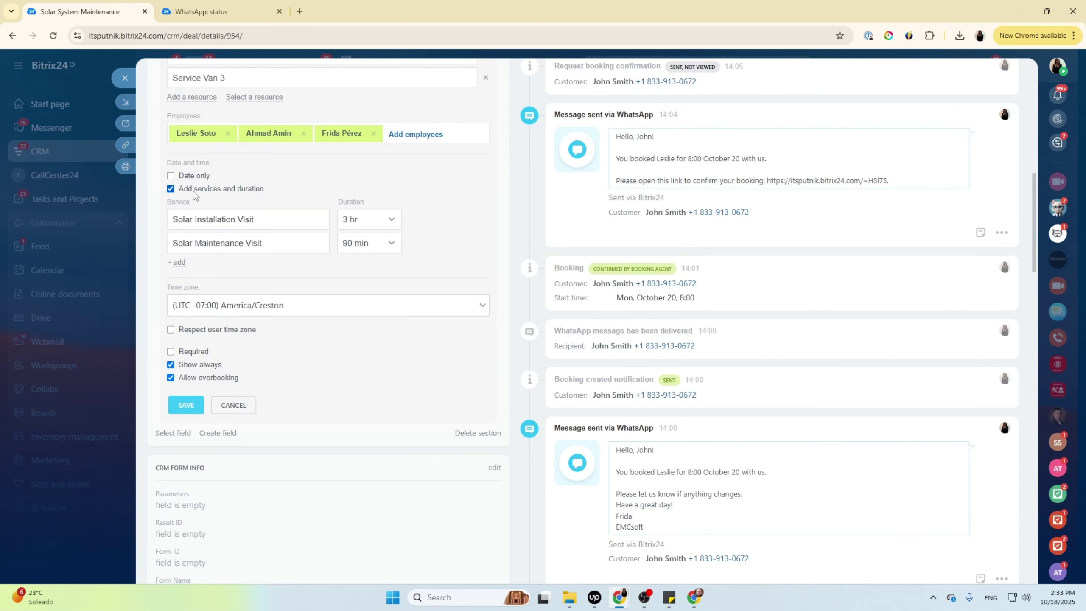
{"action": "left_click", "coordinate": [171, 189]}
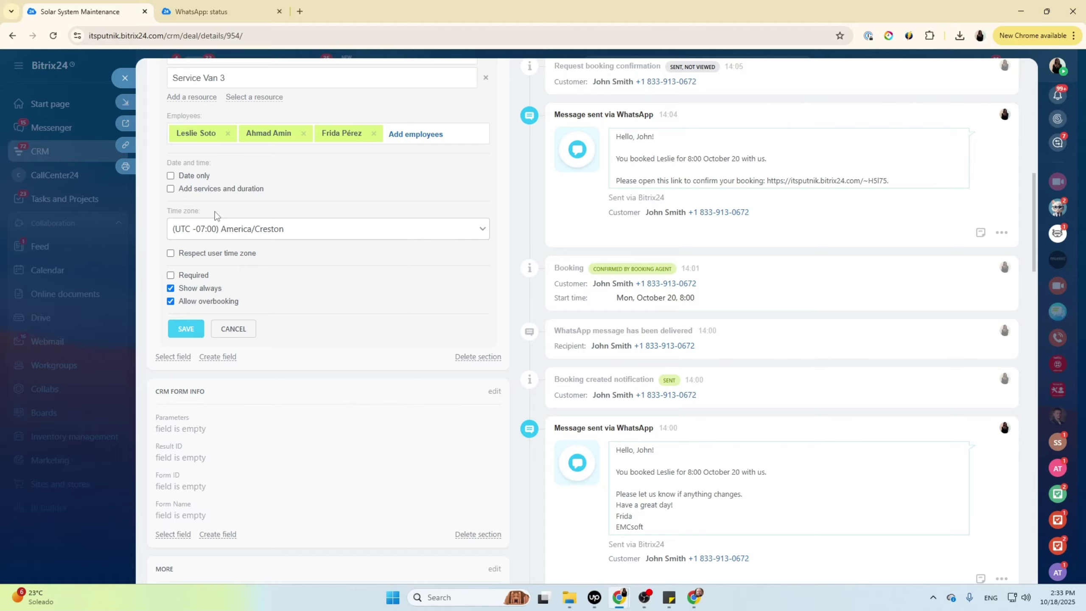
{"action": "left_click", "coordinate": [170, 189]}
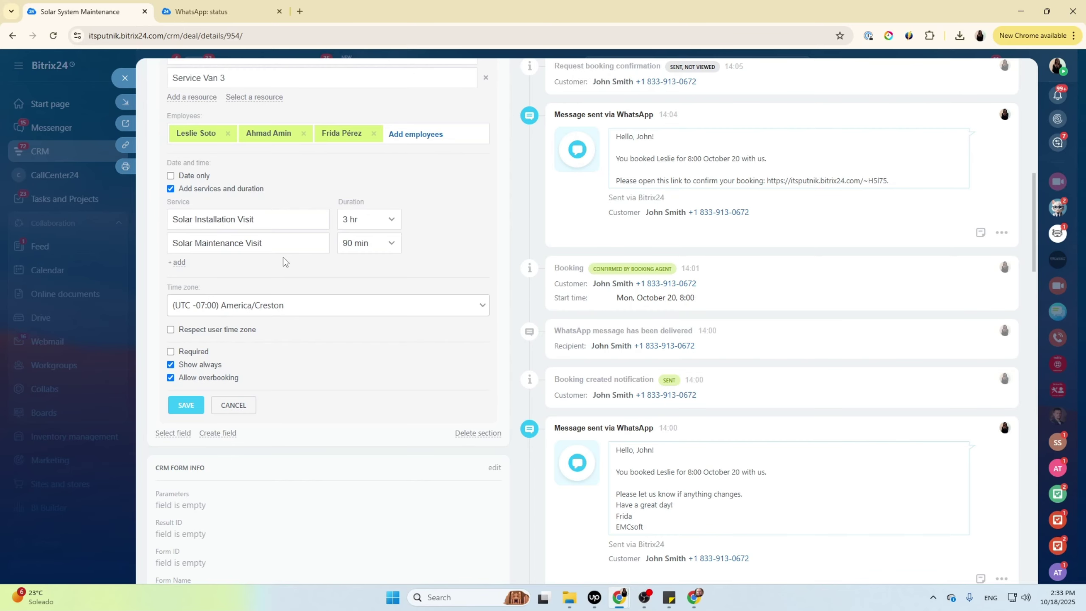
{"action": "scroll", "coordinate": [280, 291], "scroll_direction": "down", "scroll_amount": 1}
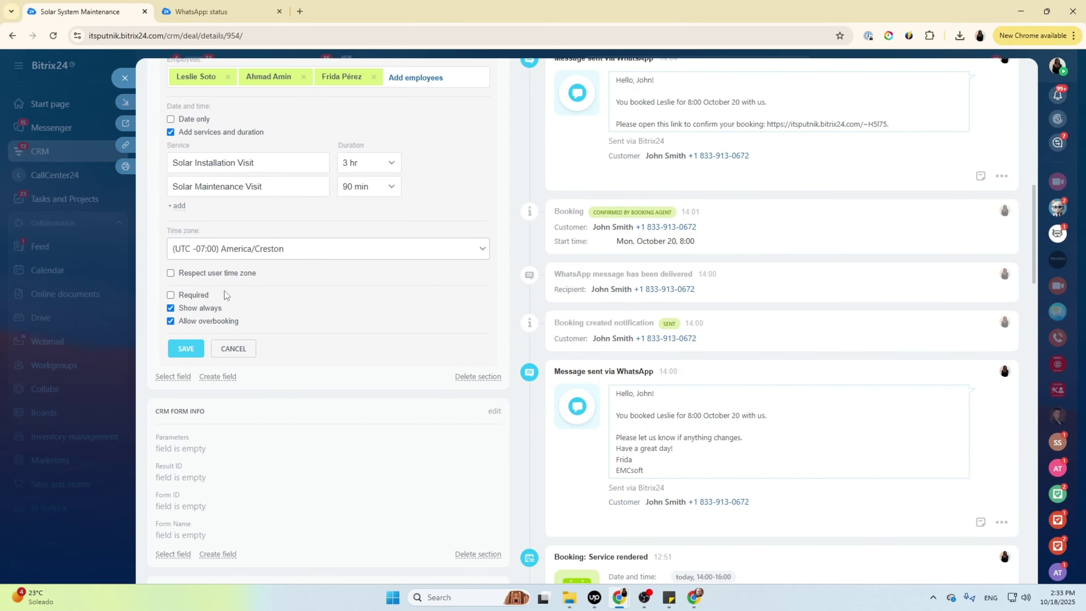